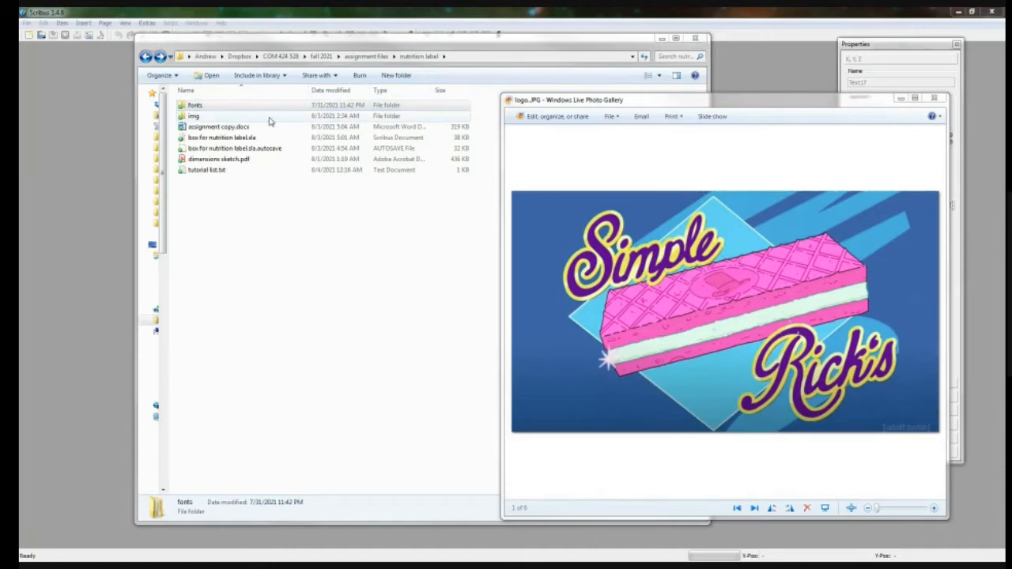
Step: Open the birds_of_paradise folder inside fonts and read the license terms in PERSONAL-USE-ONLY.png
{"action": "double_click", "coordinate": [282, 105]}
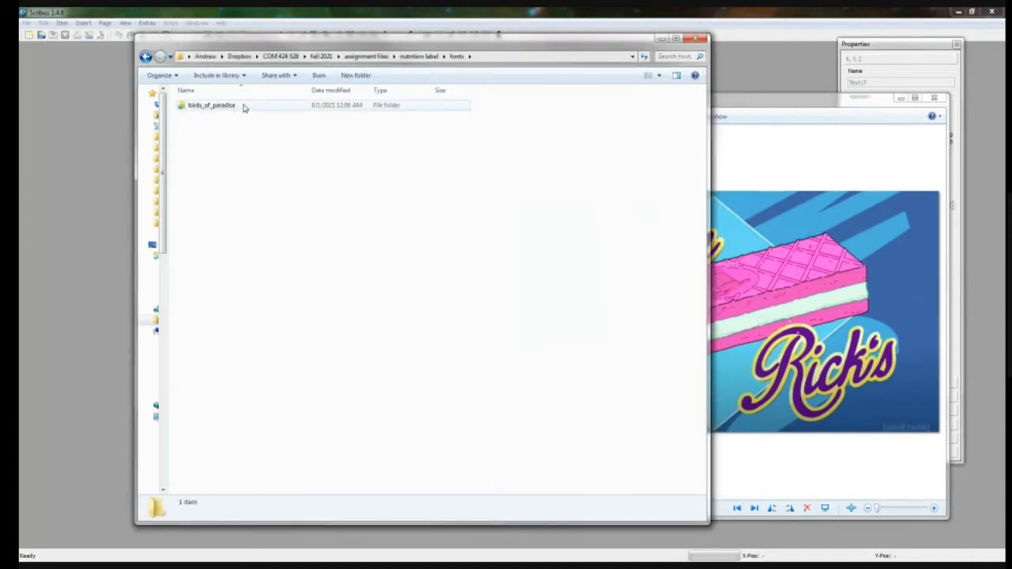
{"action": "double_click", "coordinate": [248, 109]}
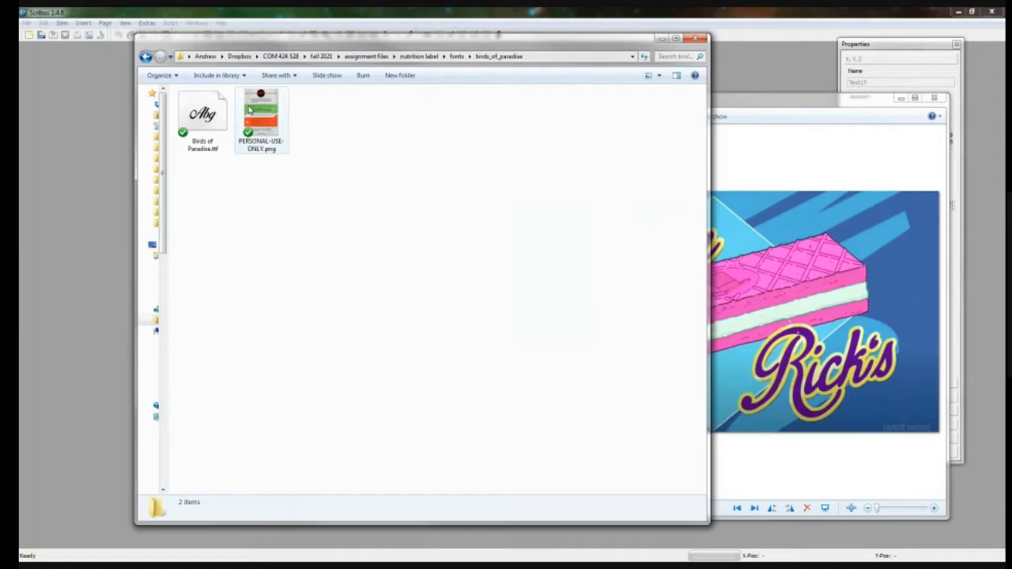
{"action": "left_click", "coordinate": [214, 151]}
{"action": "double_click", "coordinate": [262, 140]}
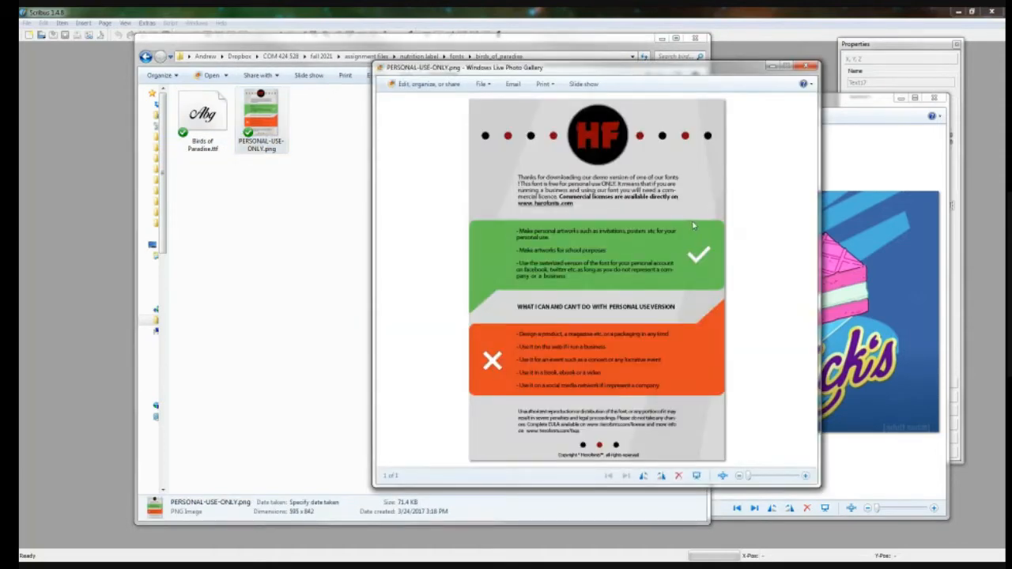
{"action": "scroll", "coordinate": [694, 220], "scroll_direction": "up", "scroll_amount": 3}
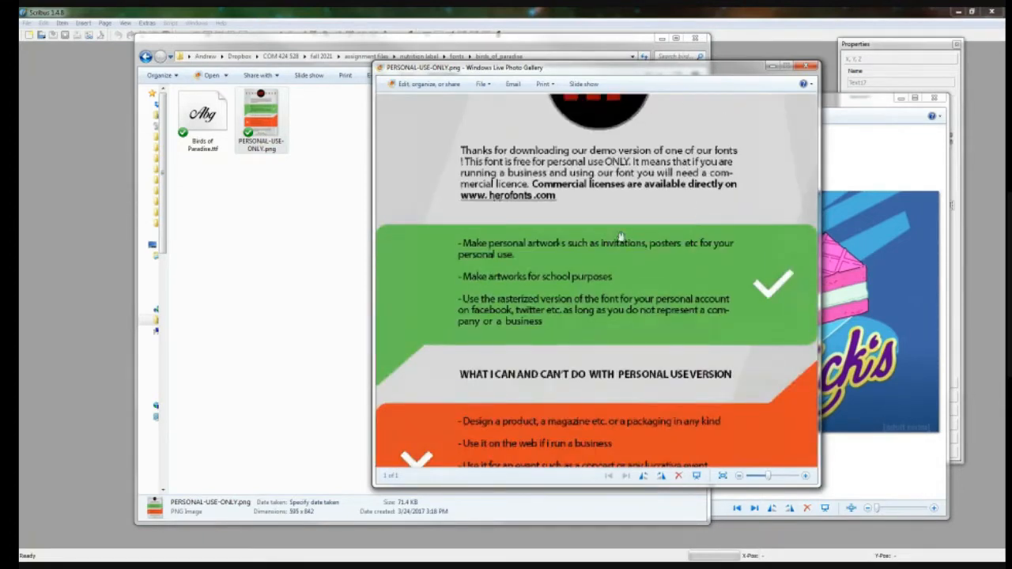
{"action": "scroll", "coordinate": [617, 247], "scroll_direction": "down", "scroll_amount": 3}
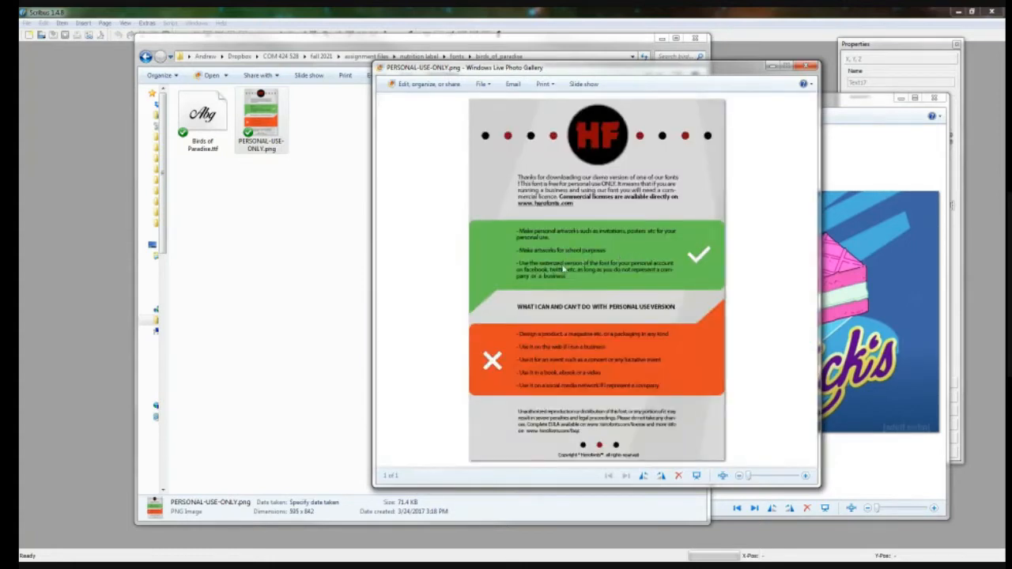
{"action": "left_click", "coordinate": [808, 67]}
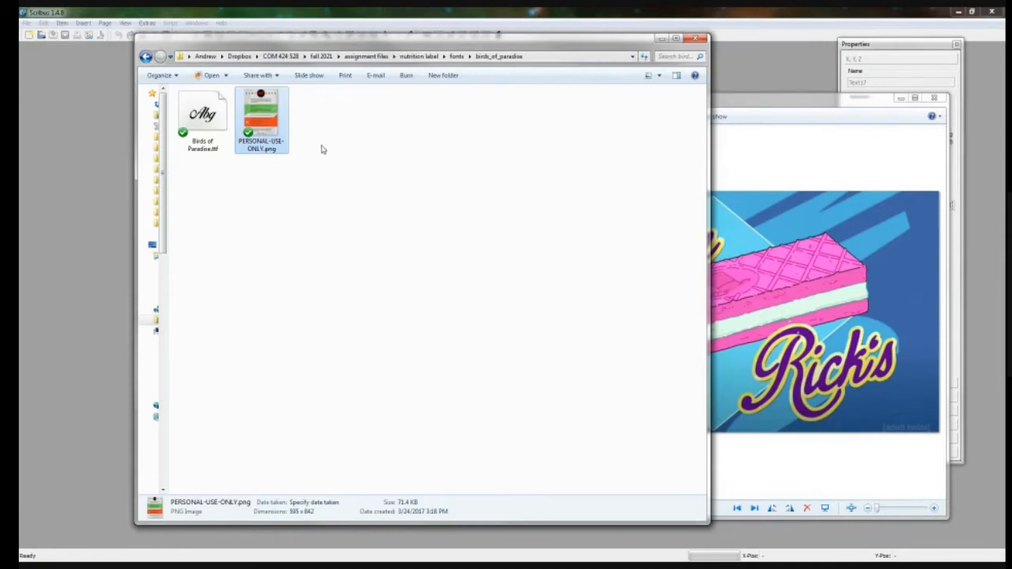
Step: Switch to the browser and load Birds of Paradise.ttf from the font folder into the Wakamai Fondue page
{"action": "left_click", "coordinate": [211, 136]}
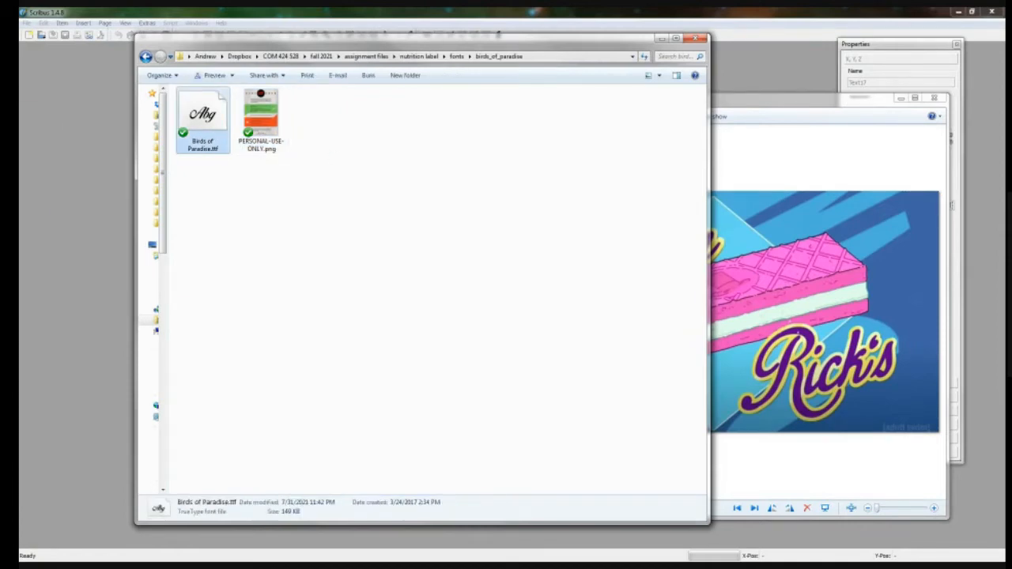
{"action": "left_click_drag", "start_coordinate": [0, 146], "coordinate": [852, 116]}
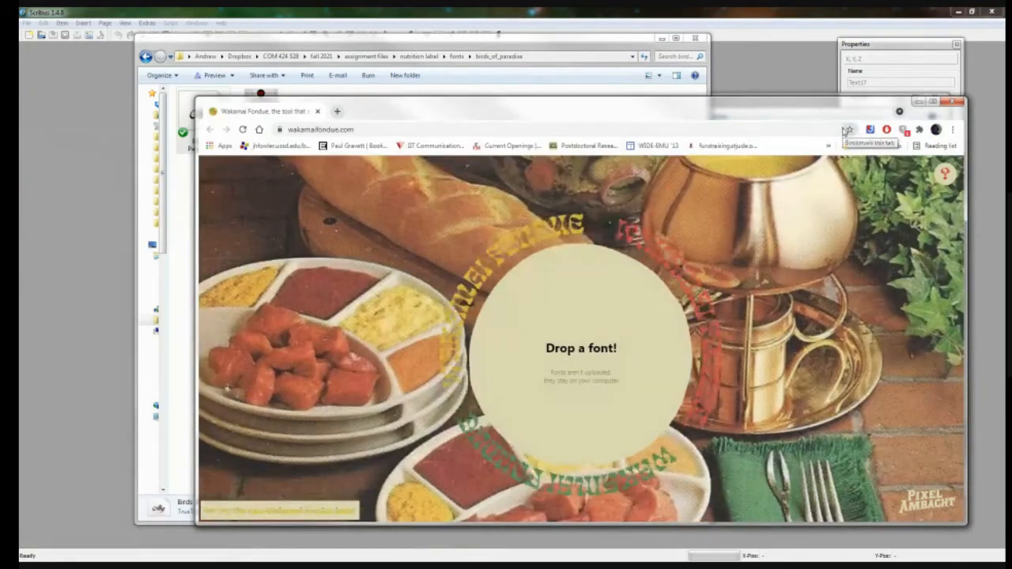
{"action": "left_click_drag", "start_coordinate": [390, 53], "coordinate": [325, 41]}
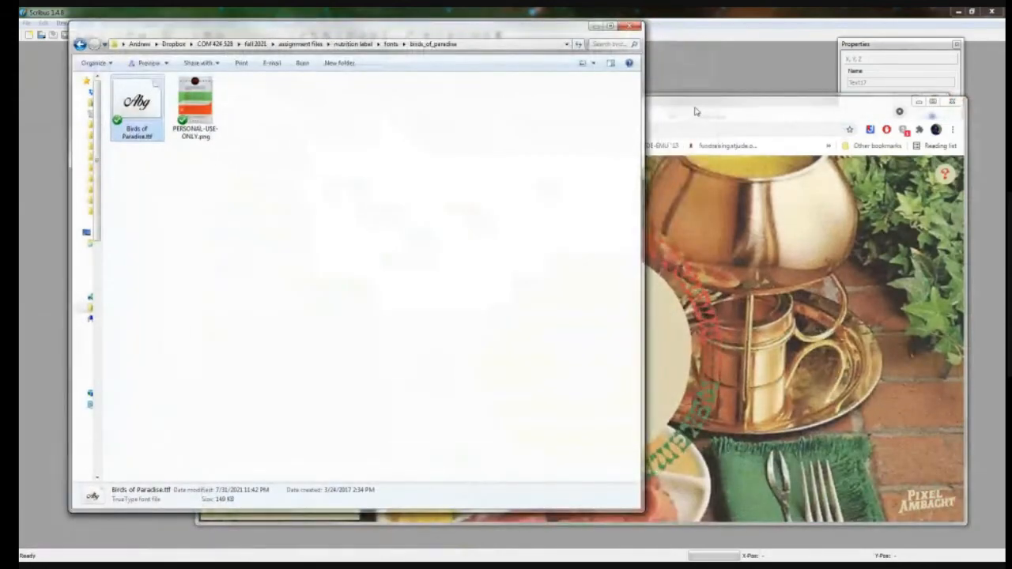
{"action": "left_click", "coordinate": [695, 112]}
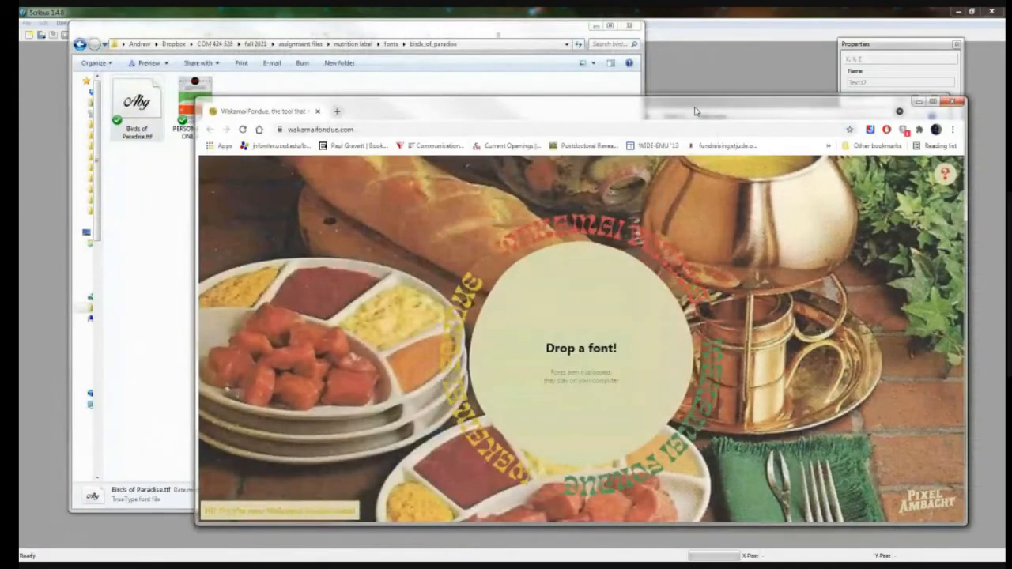
{"action": "left_click_drag", "start_coordinate": [137, 106], "coordinate": [569, 301]}
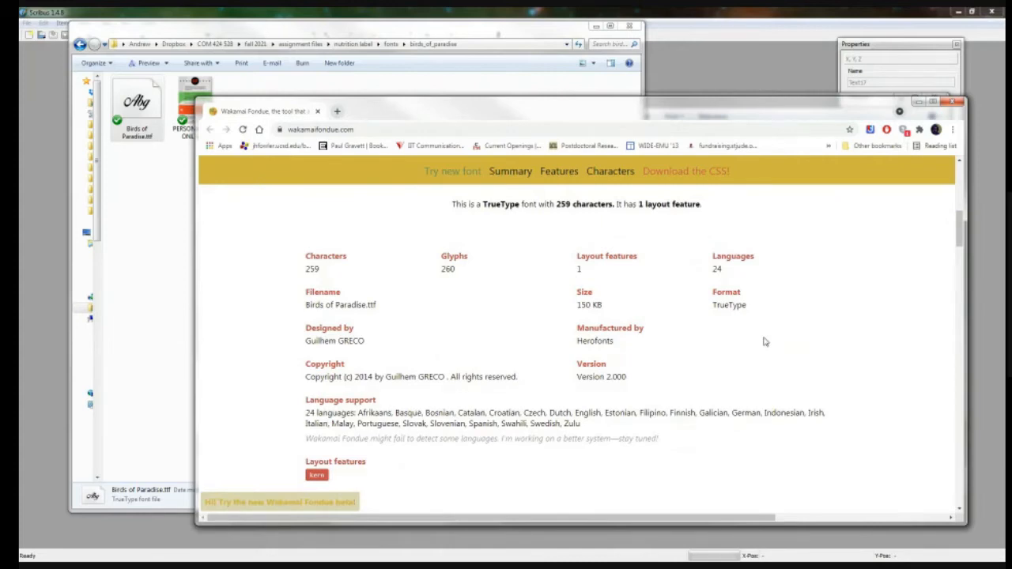
Step: Review the font's summary, language support, sample text and layout features in the Wakamai Fondue report
{"action": "scroll", "coordinate": [765, 342], "scroll_direction": "down", "scroll_amount": 2}
{"action": "scroll", "coordinate": [764, 342], "scroll_direction": "down", "scroll_amount": 2}
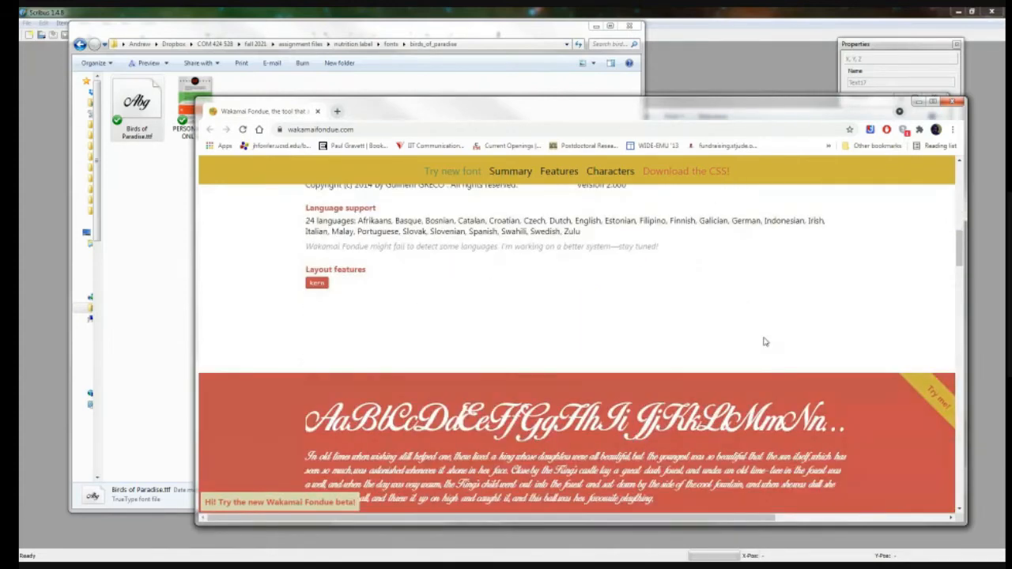
{"action": "scroll", "coordinate": [765, 342], "scroll_direction": "down", "scroll_amount": 2}
{"action": "scroll", "coordinate": [765, 340], "scroll_direction": "down", "scroll_amount": 4}
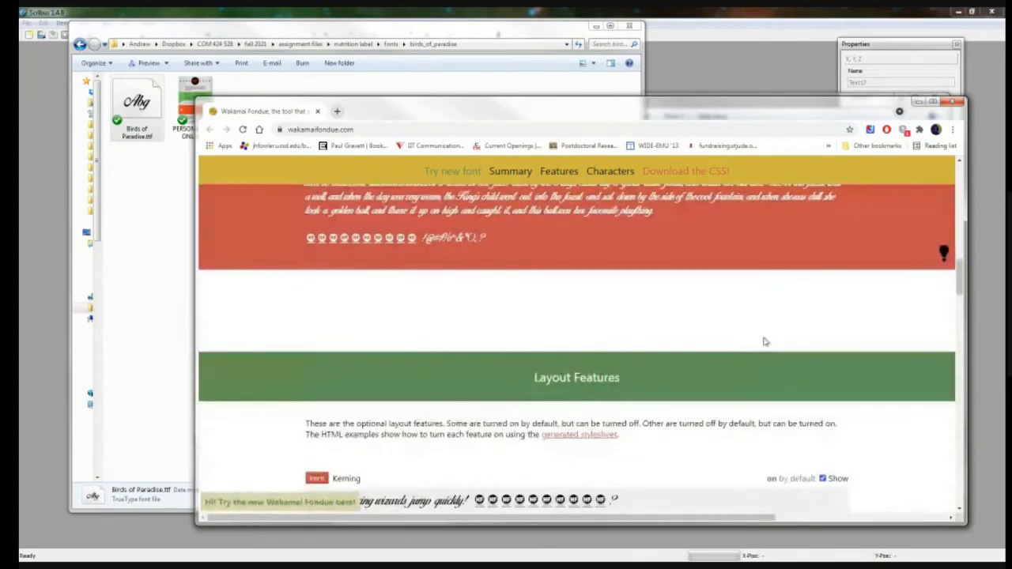
{"action": "scroll", "coordinate": [764, 341], "scroll_direction": "down", "scroll_amount": 2}
{"action": "scroll", "coordinate": [765, 342], "scroll_direction": "down", "scroll_amount": 5}
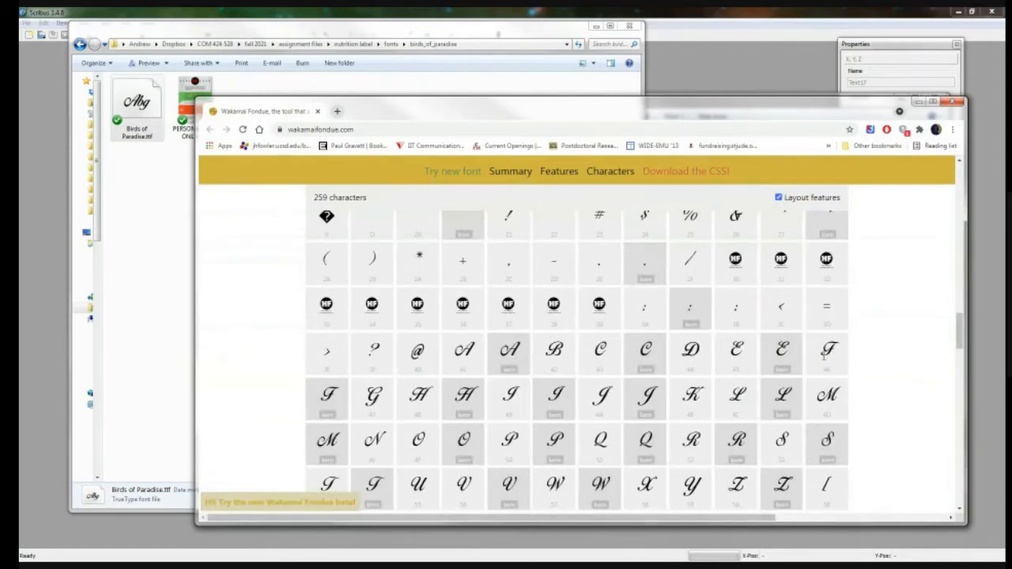
Step: Examine the character grid of the Birds of Paradise font, including numerals, capitals, accented letters and special symbols
{"action": "scroll", "coordinate": [742, 334], "scroll_direction": "up", "scroll_amount": 1}
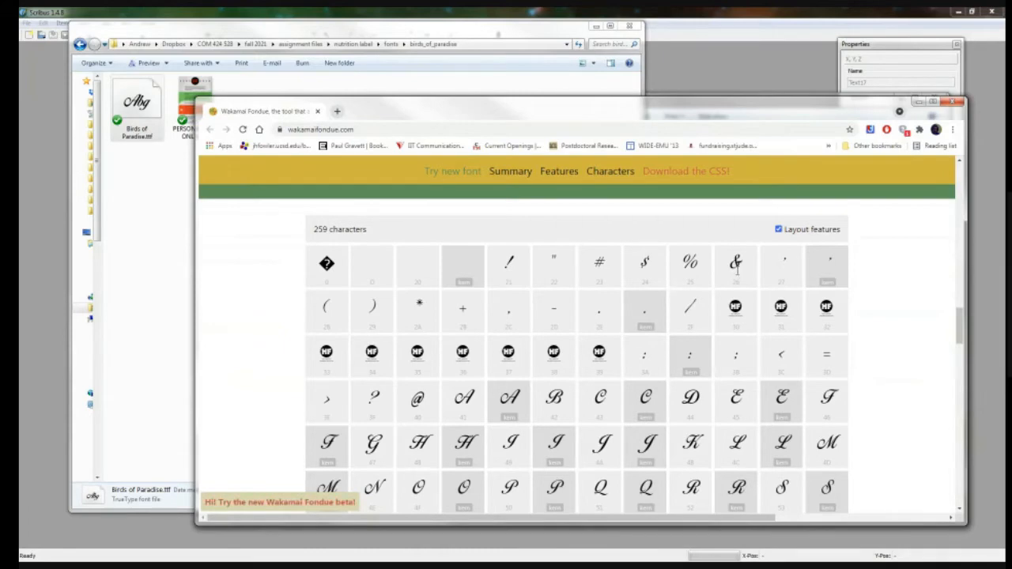
{"action": "scroll", "coordinate": [933, 326], "scroll_direction": "down", "scroll_amount": 1}
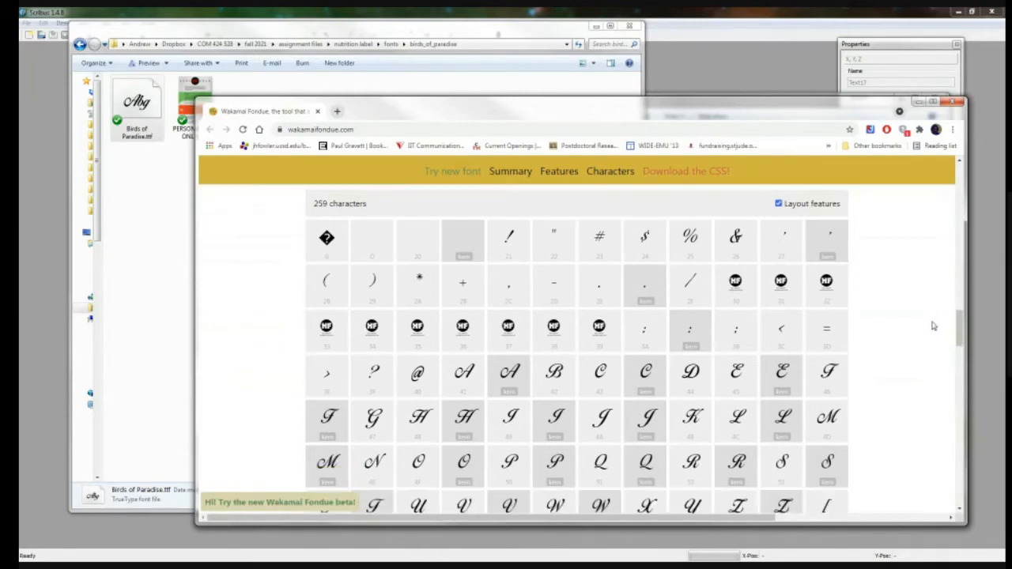
{"action": "scroll", "coordinate": [933, 326], "scroll_direction": "down", "scroll_amount": 3}
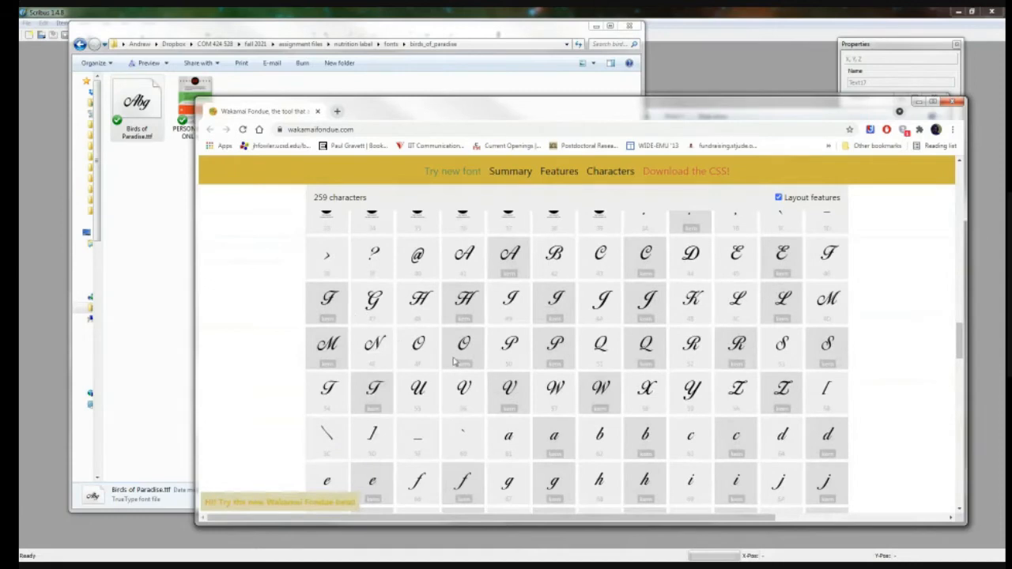
{"action": "scroll", "coordinate": [569, 410], "scroll_direction": "down", "scroll_amount": 1}
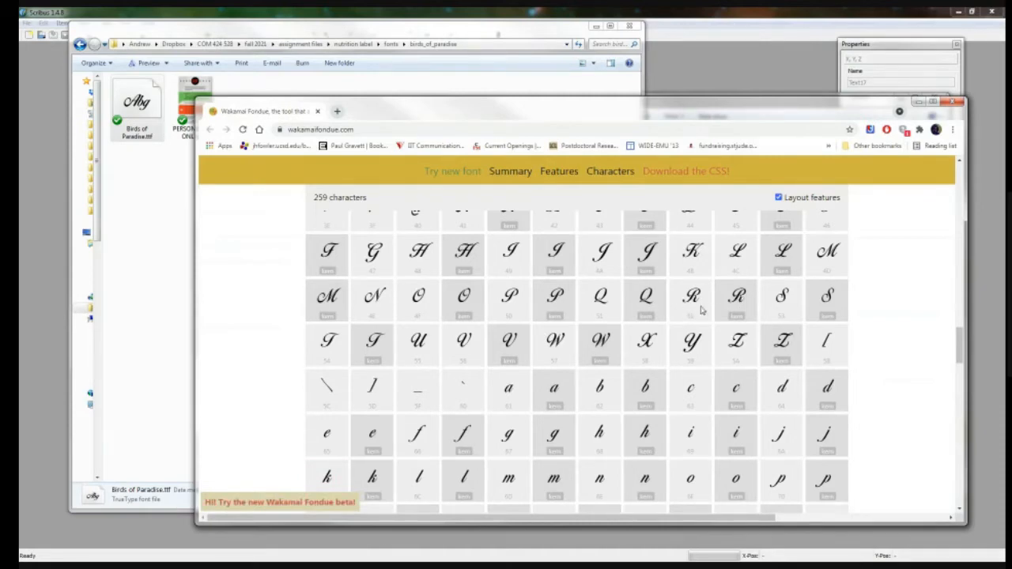
{"action": "scroll", "coordinate": [889, 311], "scroll_direction": "down", "scroll_amount": 8}
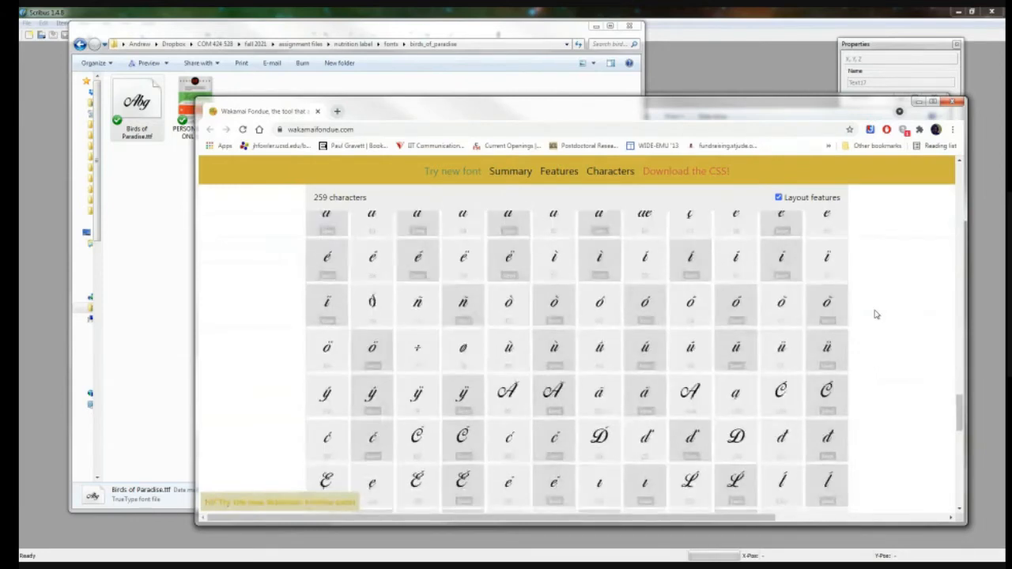
{"action": "scroll", "coordinate": [794, 394], "scroll_direction": "down", "scroll_amount": 1}
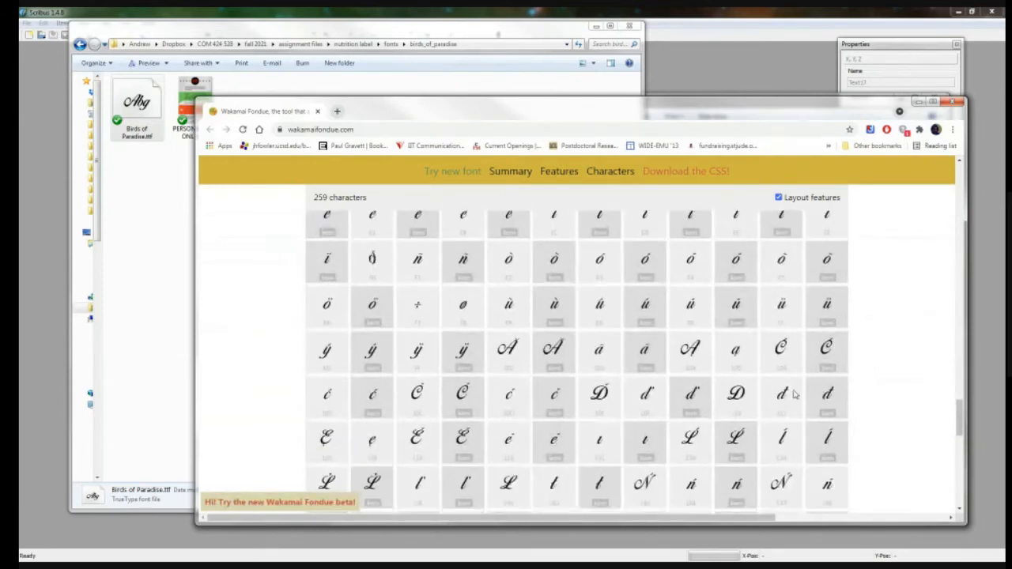
{"action": "scroll", "coordinate": [794, 394], "scroll_direction": "down", "scroll_amount": 3}
{"action": "scroll", "coordinate": [796, 393], "scroll_direction": "down", "scroll_amount": 3}
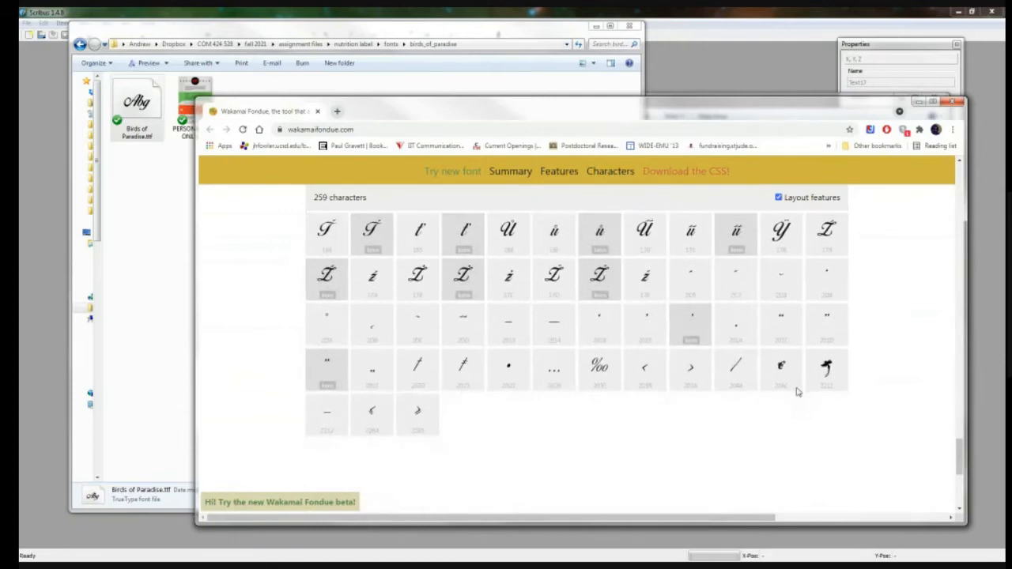
{"action": "scroll", "coordinate": [761, 351], "scroll_direction": "up", "scroll_amount": 3}
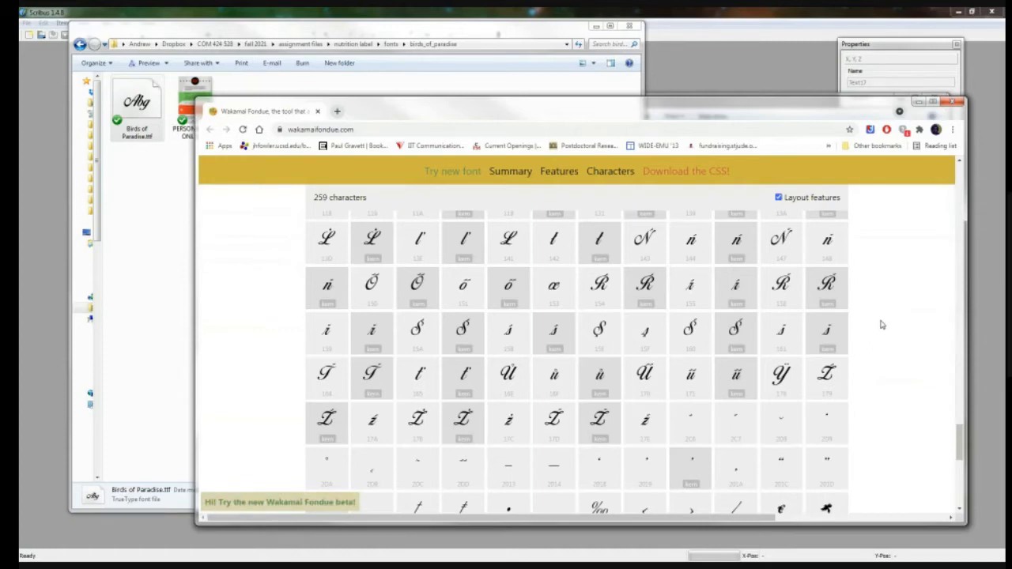
{"action": "scroll", "coordinate": [881, 327], "scroll_direction": "up", "scroll_amount": 2}
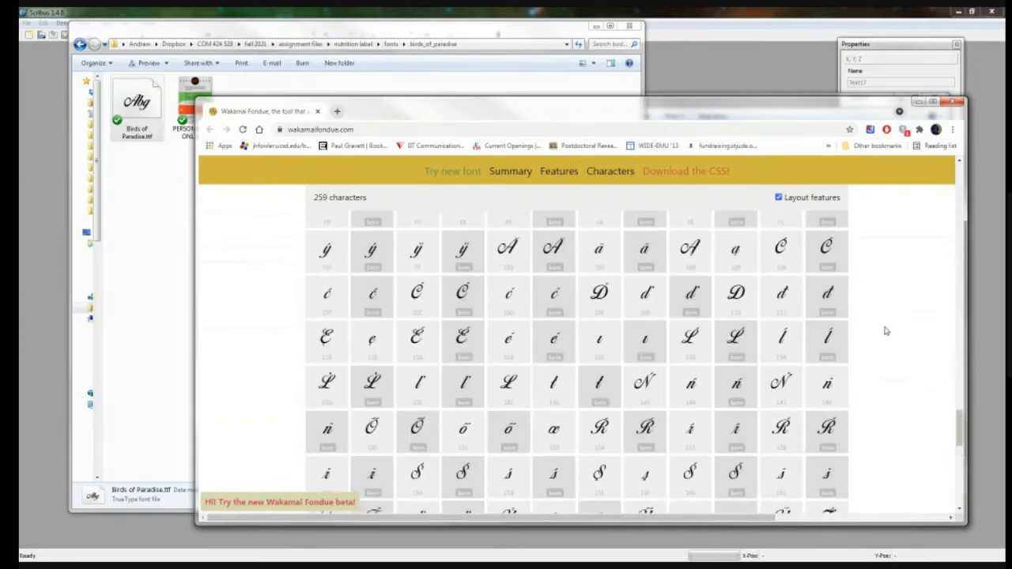
{"action": "scroll", "coordinate": [886, 331], "scroll_direction": "down", "scroll_amount": 1}
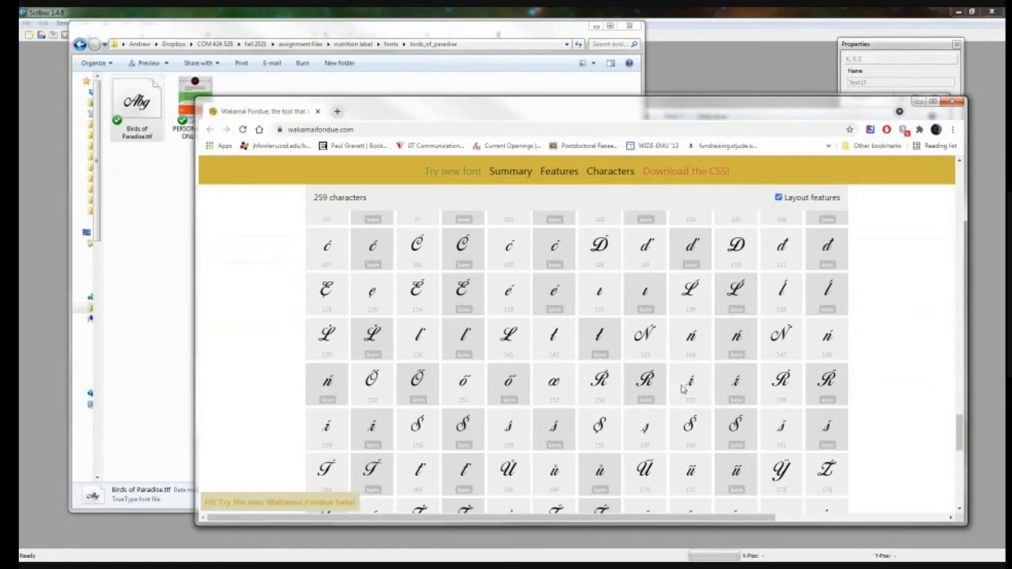
{"action": "scroll", "coordinate": [869, 338], "scroll_direction": "down", "scroll_amount": 3}
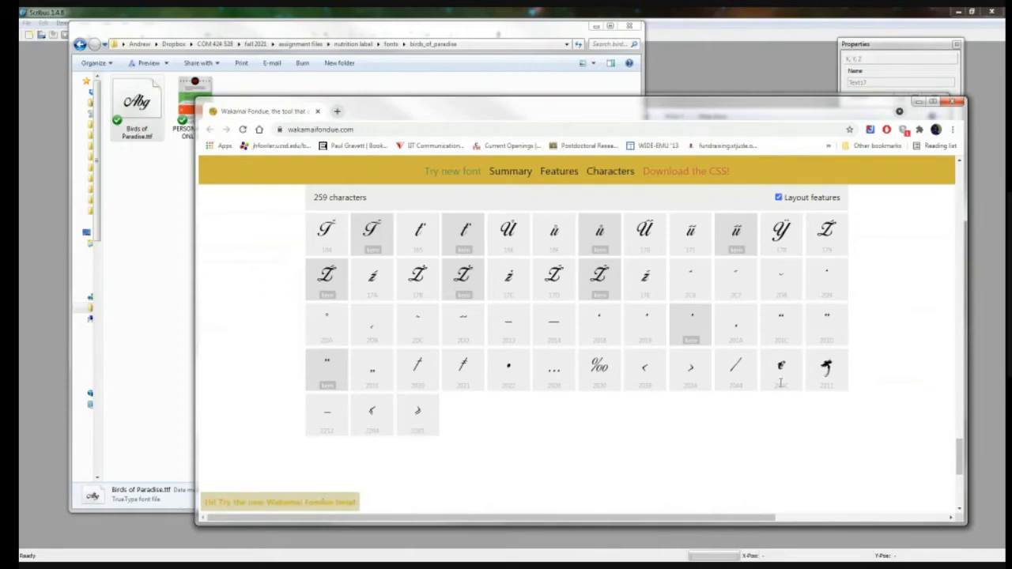
{"action": "scroll", "coordinate": [688, 395], "scroll_direction": "up", "scroll_amount": 10}
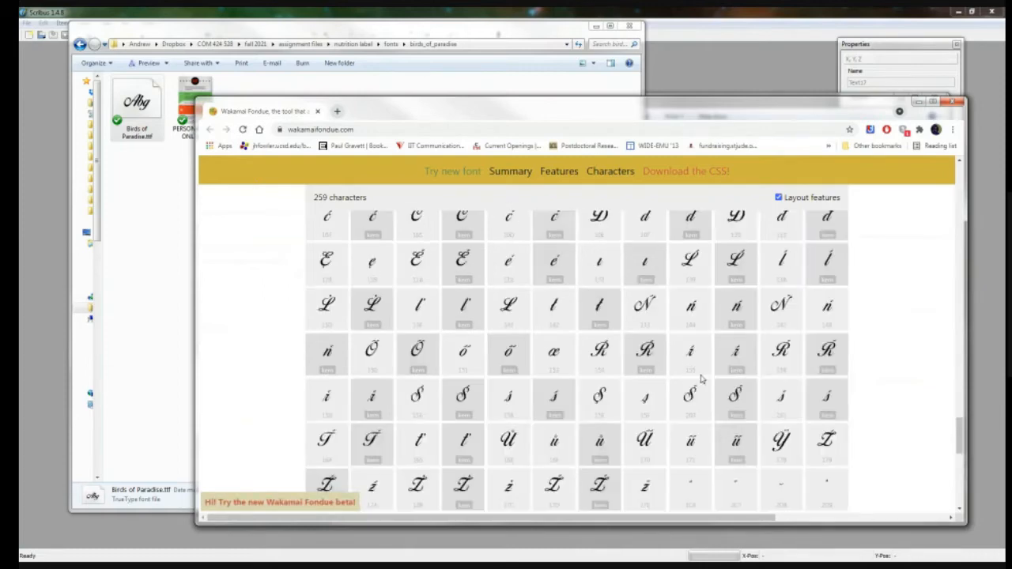
{"action": "scroll", "coordinate": [709, 371], "scroll_direction": "up", "scroll_amount": 15}
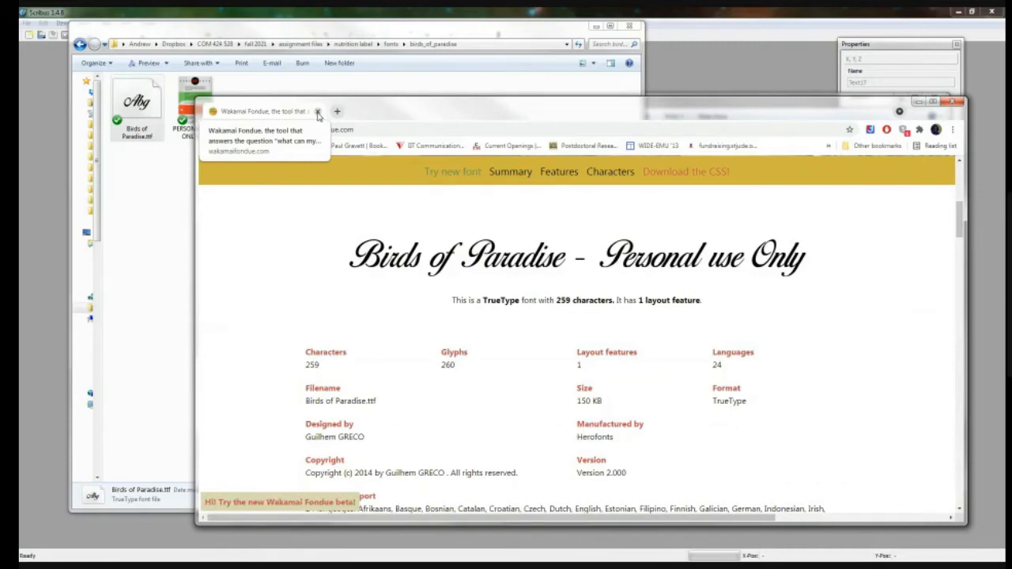
Step: Close the Wakamai Fondue page, move the font folder and logo image windows out of the way, and return to Scribus
{"action": "left_click", "coordinate": [318, 114]}
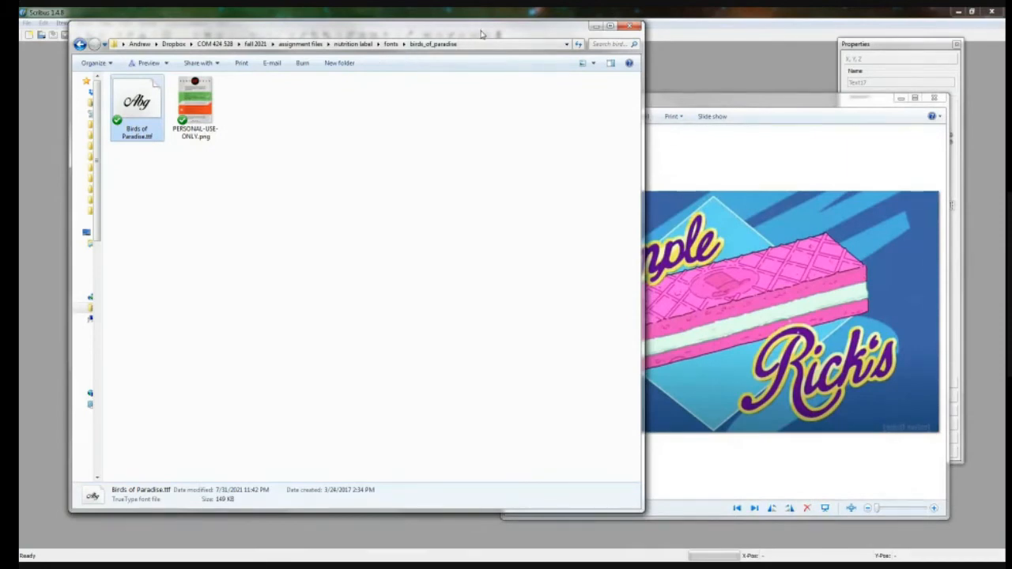
{"action": "left_click_drag", "start_coordinate": [482, 32], "coordinate": [0, 32]}
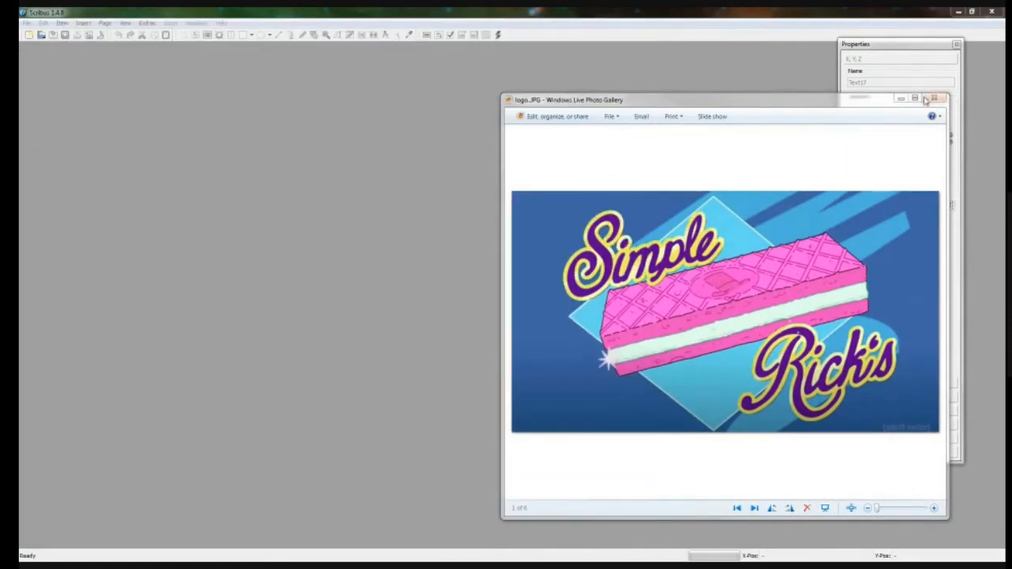
{"action": "left_click_drag", "start_coordinate": [844, 106], "coordinate": [0, 135]}
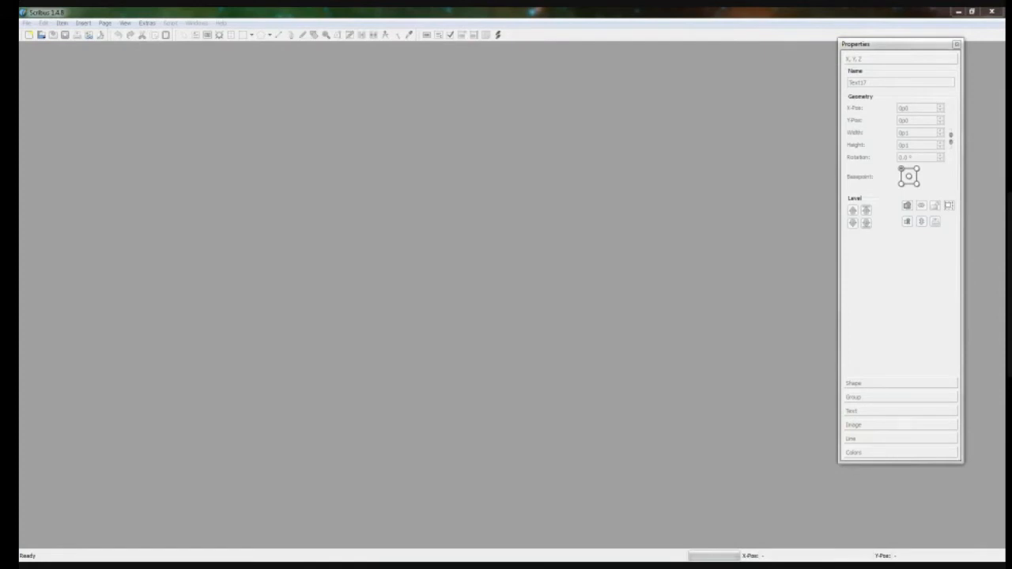
{"action": "left_click", "coordinate": [69, 14]}
{"action": "left_click", "coordinate": [27, 22]}
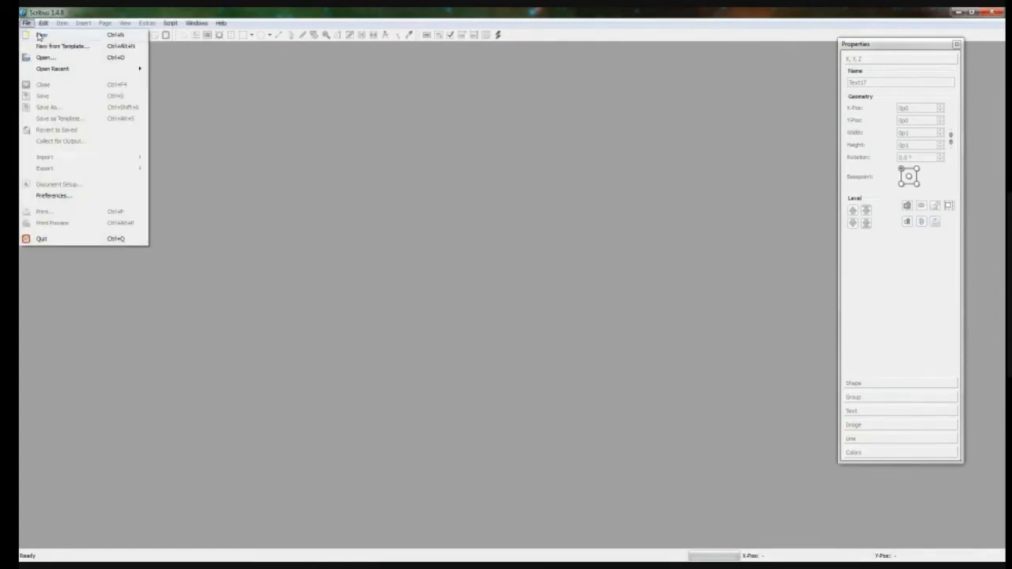
{"action": "left_click", "coordinate": [35, 33]}
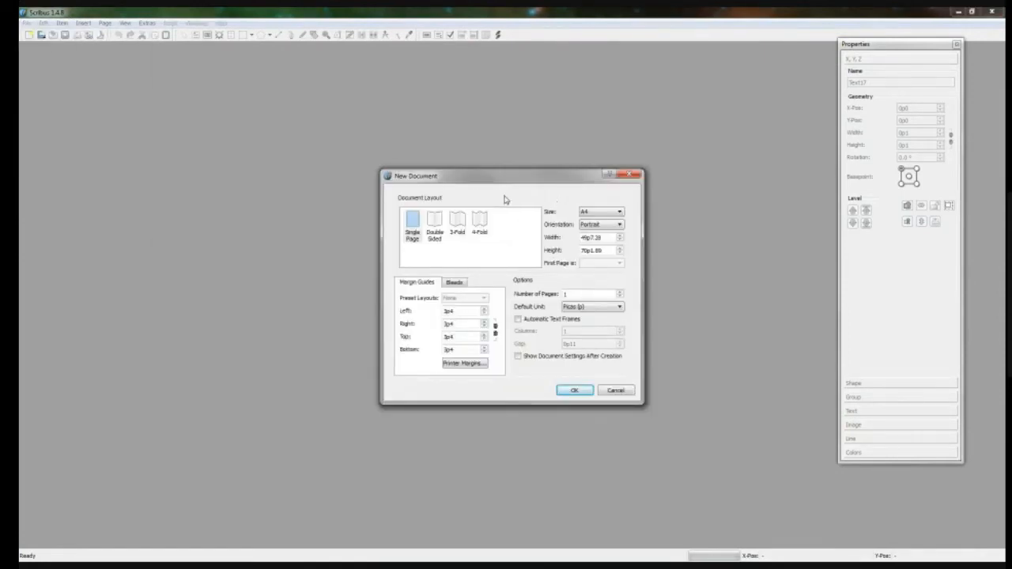
{"action": "left_click", "coordinate": [630, 174]}
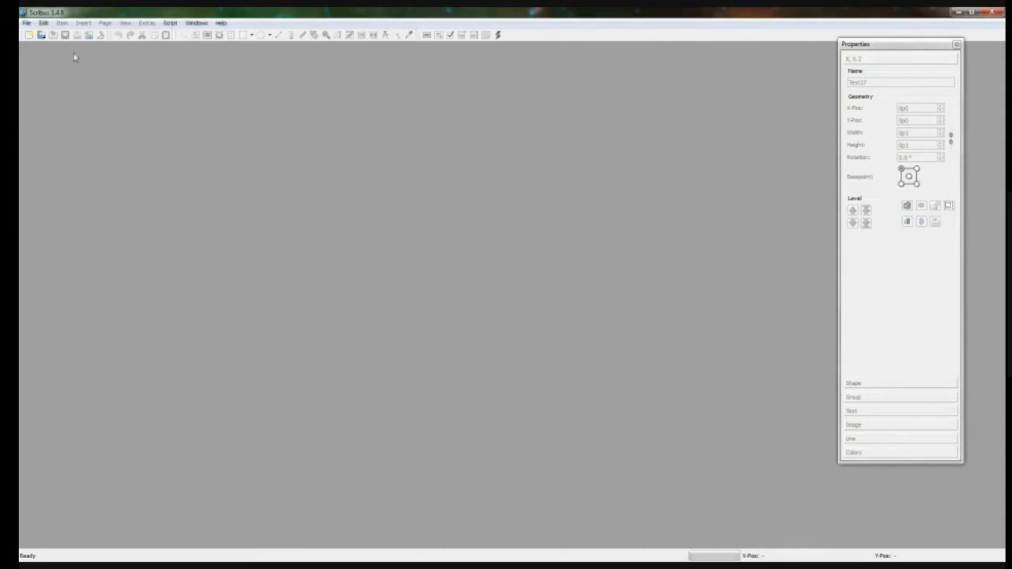
Step: Open the font preferences and show the list of additional font paths
{"action": "left_click", "coordinate": [27, 23]}
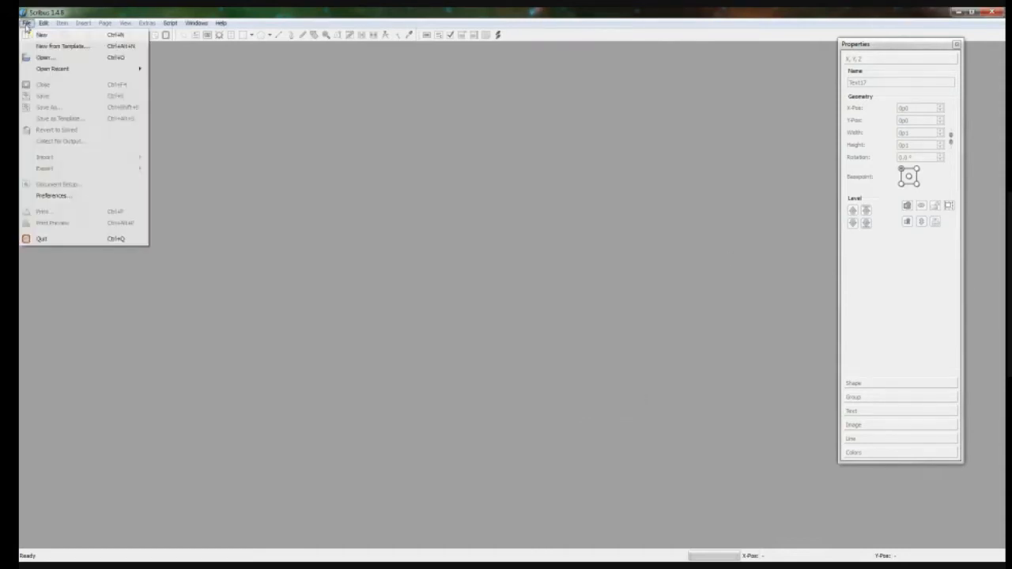
{"action": "left_click", "coordinate": [105, 197]}
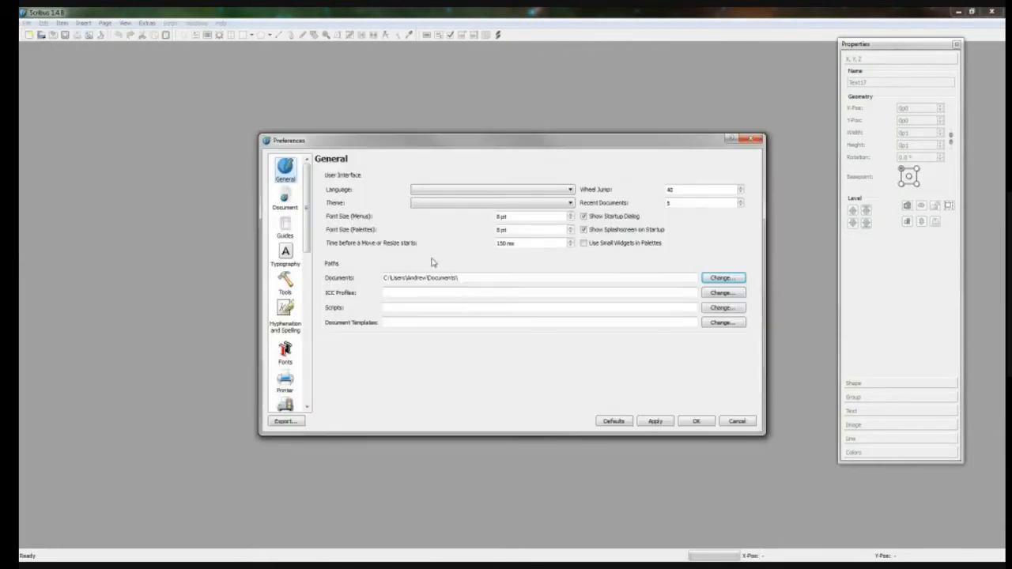
{"action": "left_click", "coordinate": [285, 354]}
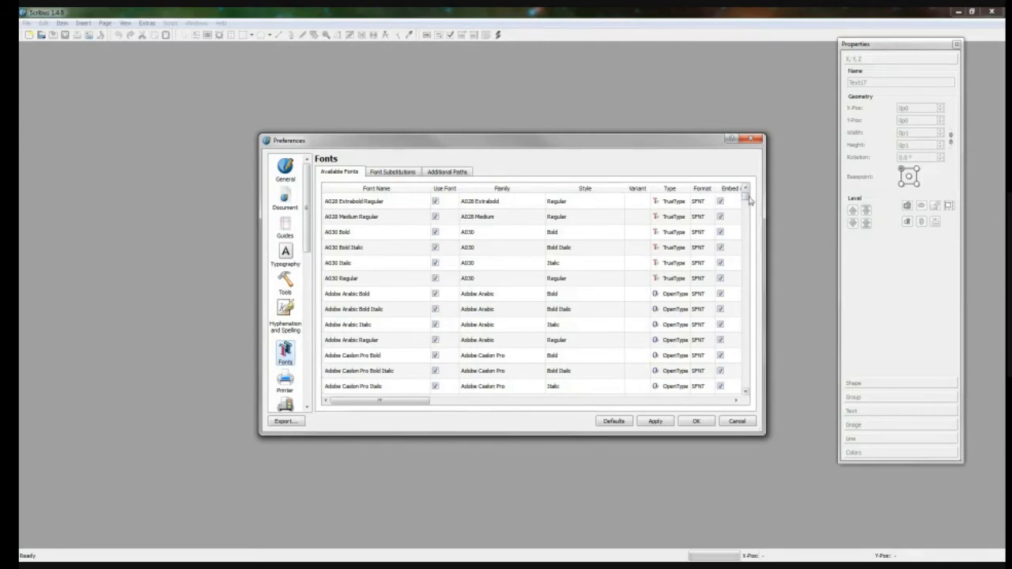
{"action": "left_click_drag", "start_coordinate": [748, 197], "coordinate": [789, 181]}
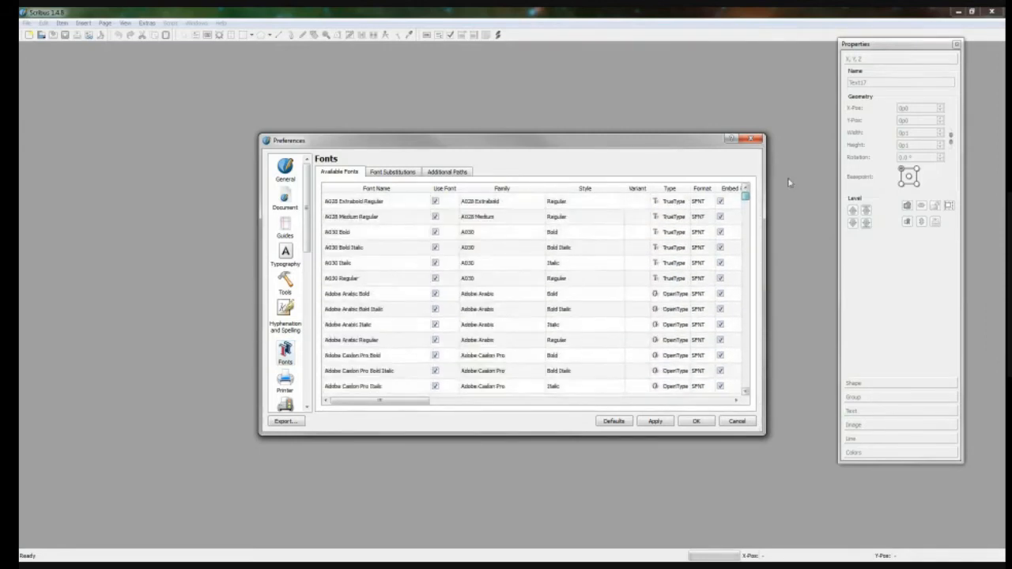
{"action": "left_click", "coordinate": [452, 176]}
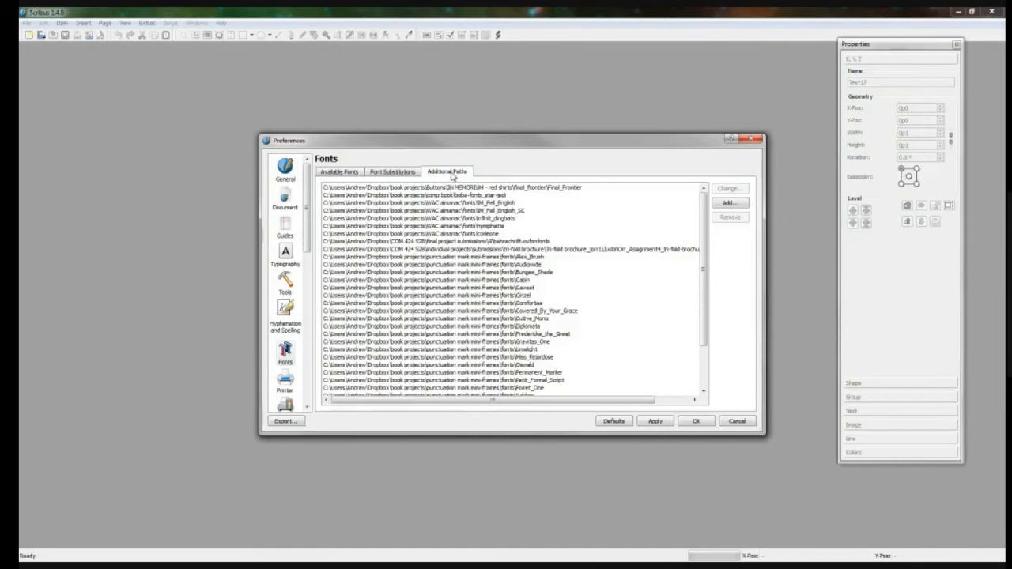
Step: Add the birds_of_paradise folder from the nutrition label fonts folder as an additional font path and accept the preferences
{"action": "left_click", "coordinate": [737, 205]}
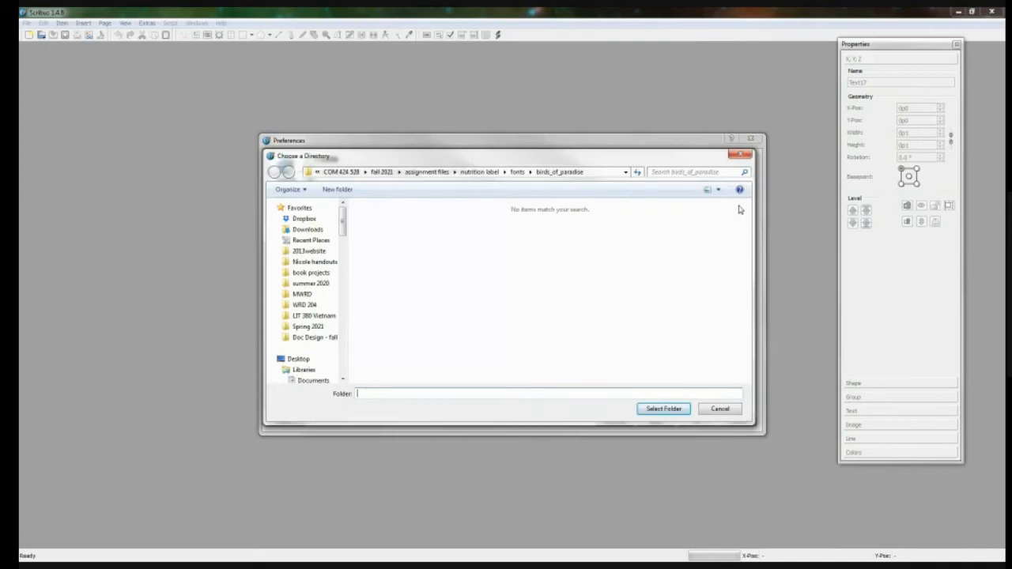
{"action": "left_click", "coordinate": [518, 172]}
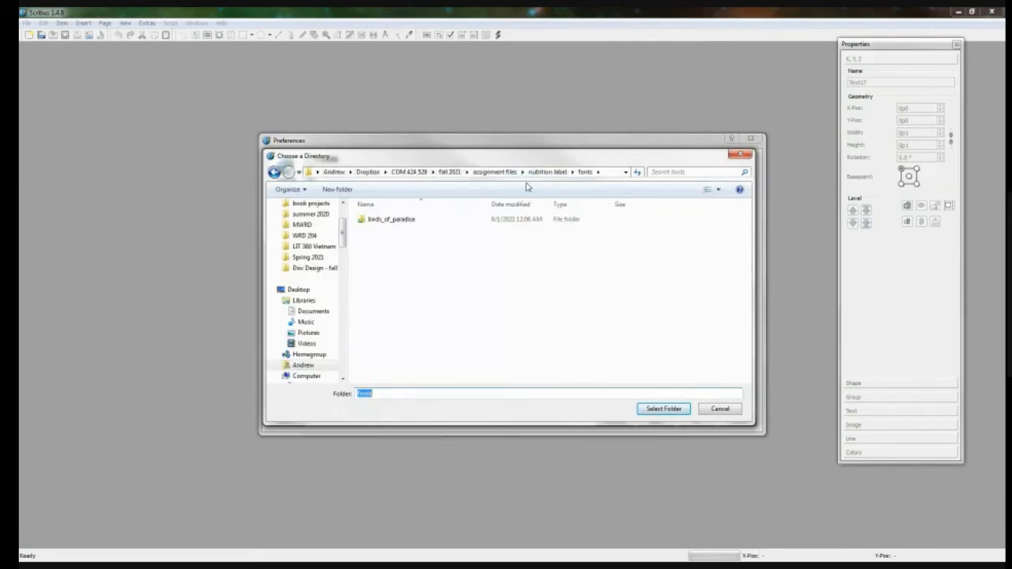
{"action": "double_click", "coordinate": [406, 222]}
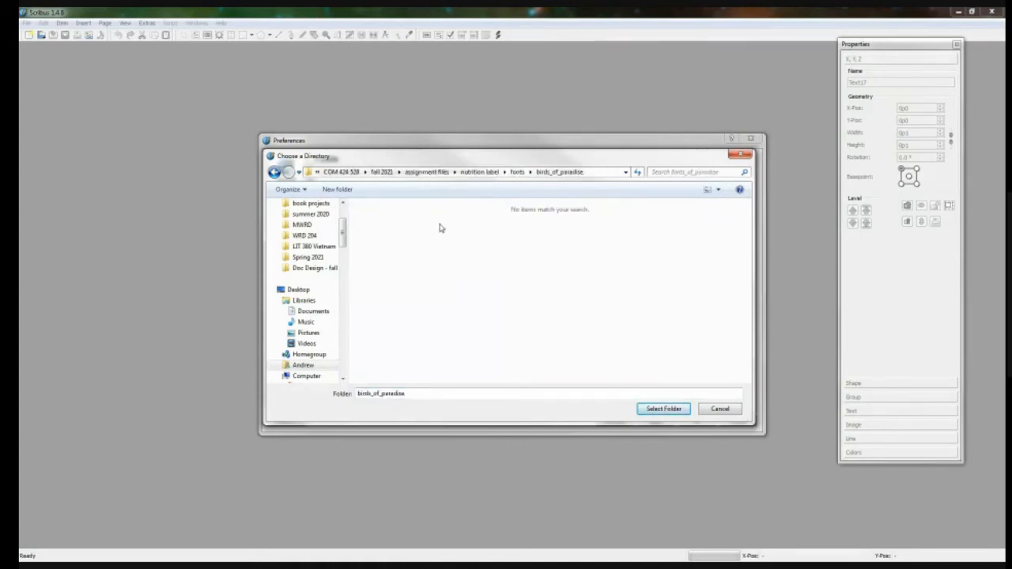
{"action": "left_click", "coordinate": [517, 171]}
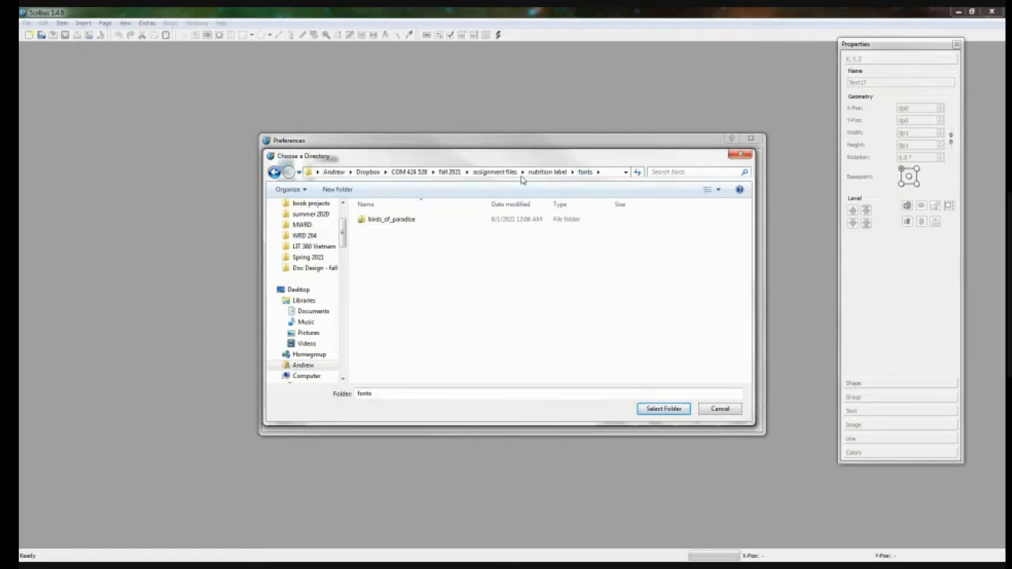
{"action": "left_click", "coordinate": [402, 220]}
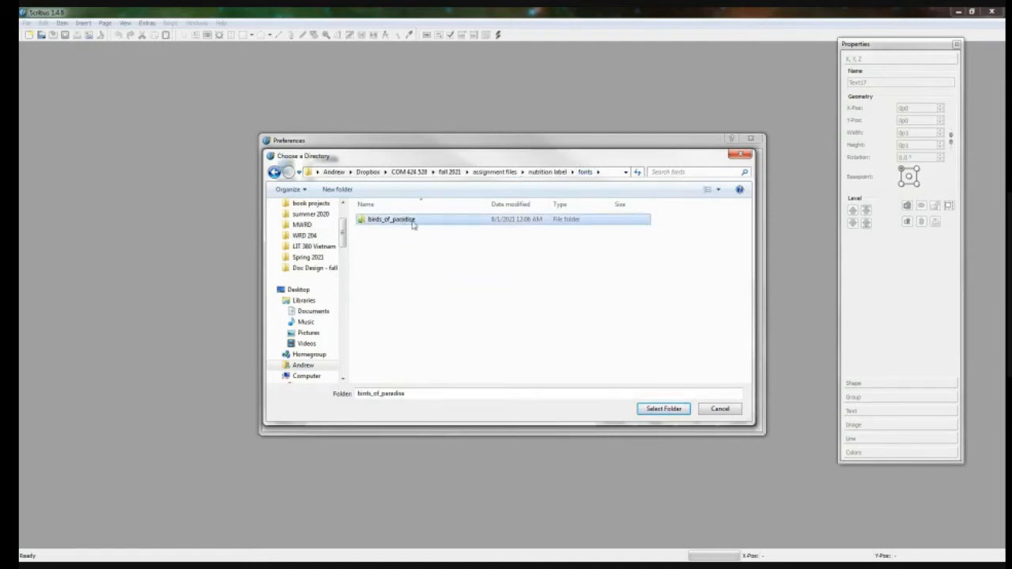
{"action": "left_click", "coordinate": [669, 409]}
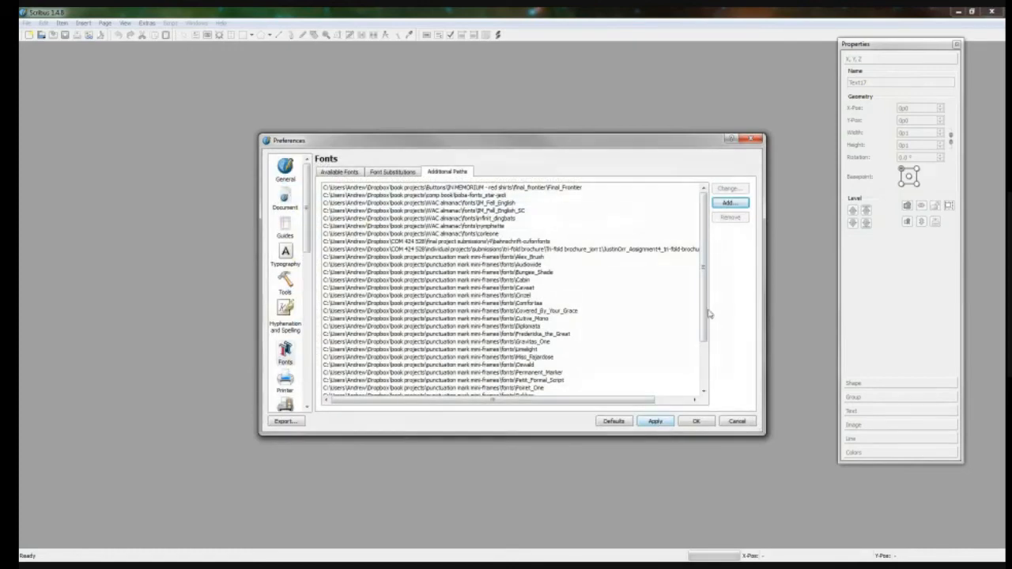
{"action": "left_click_drag", "start_coordinate": [709, 314], "coordinate": [708, 399]}
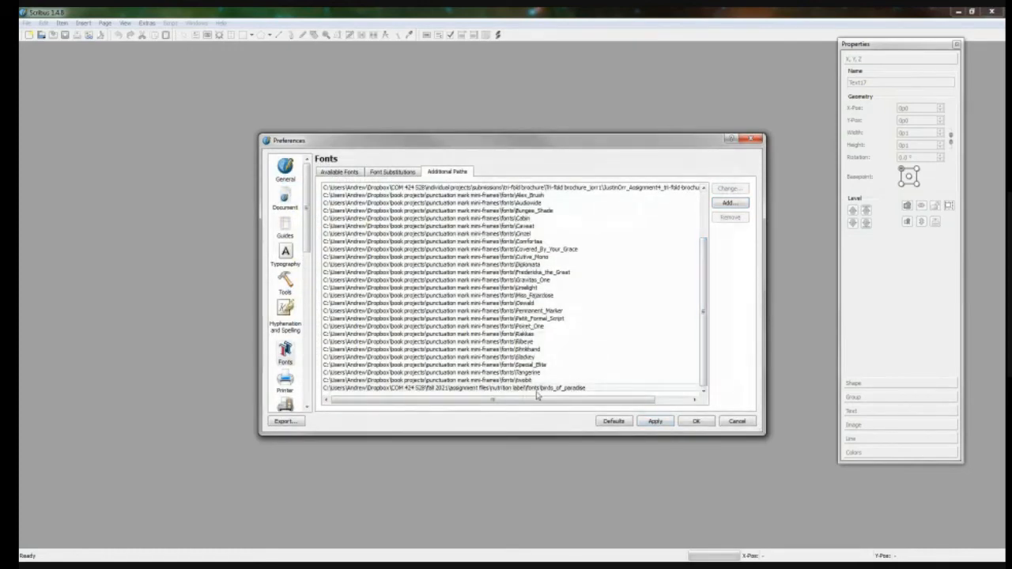
{"action": "left_click", "coordinate": [699, 420]}
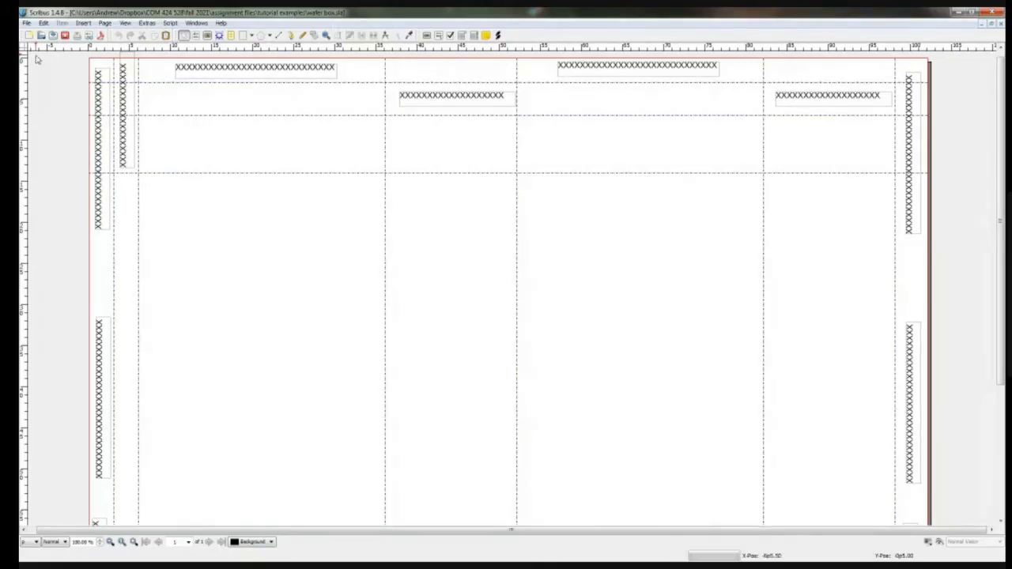
Step: Move the wafer box.sla window aside, close the empty Scribus window behind it, and maximize the document window again
{"action": "left_click_drag", "start_coordinate": [511, 11], "coordinate": [519, 58]}
{"action": "left_click", "coordinate": [241, 34]}
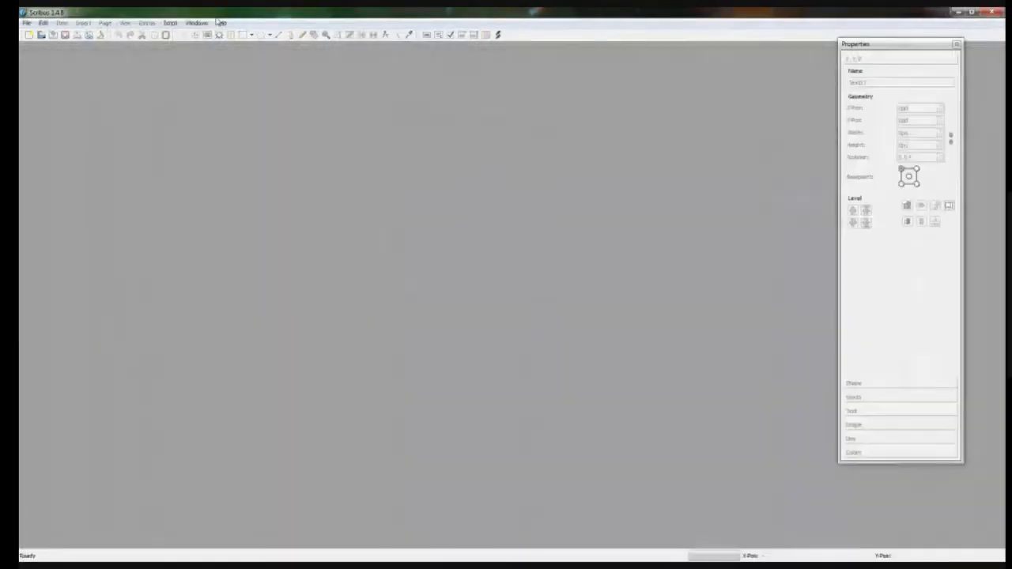
{"action": "left_click", "coordinate": [26, 22]}
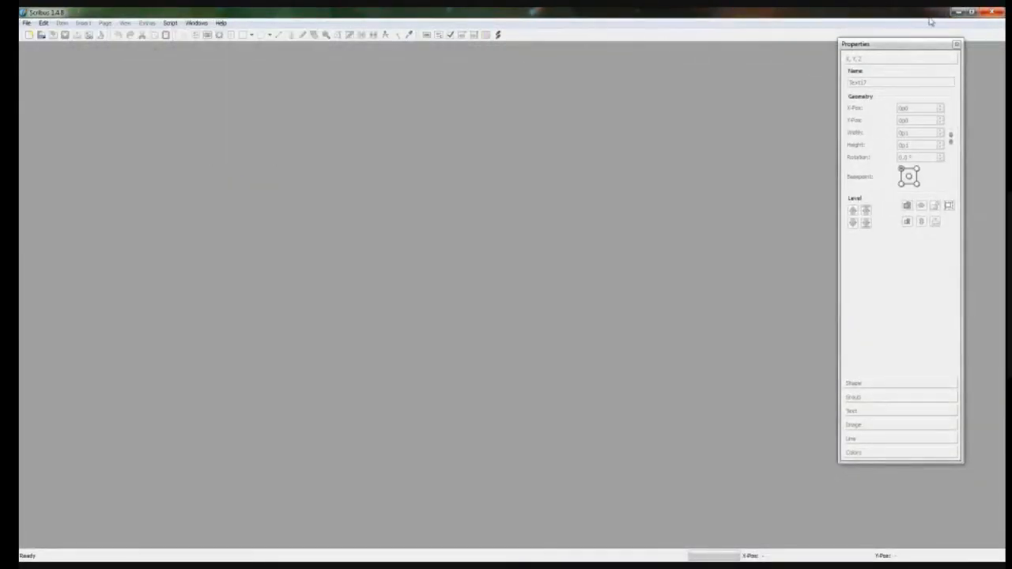
{"action": "left_click", "coordinate": [990, 12]}
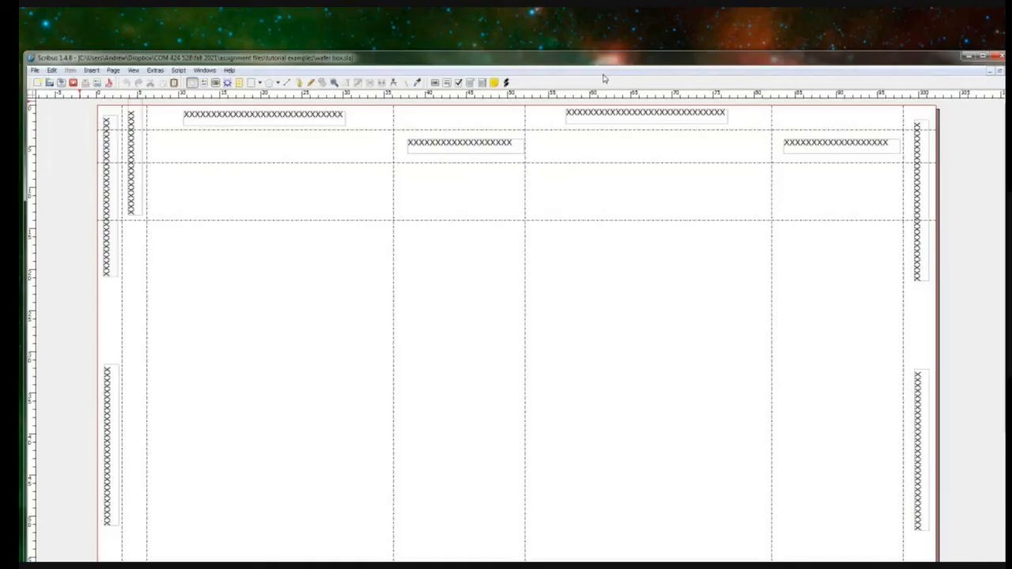
{"action": "double_click", "coordinate": [598, 60]}
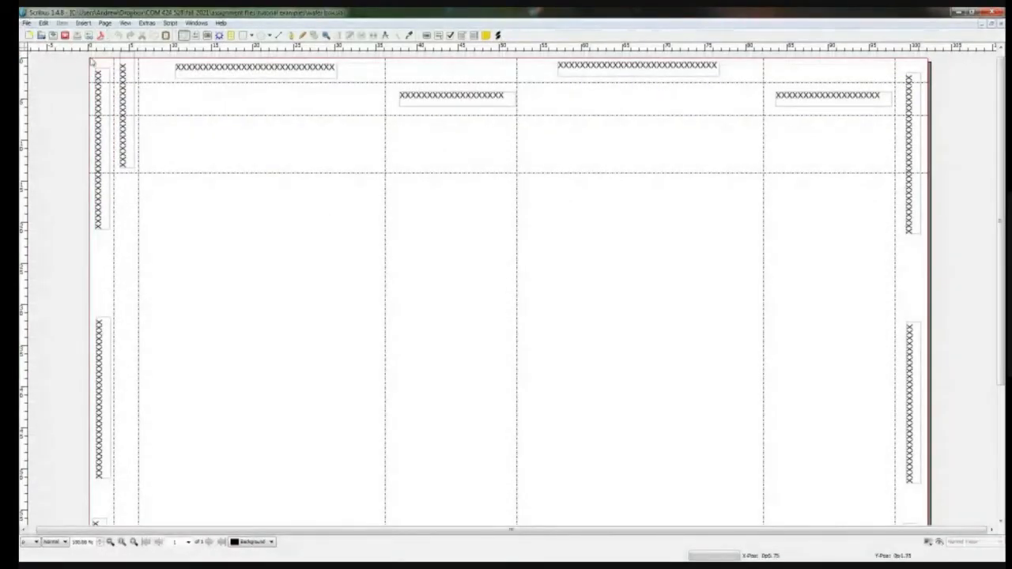
Step: Draw a text frame about 18 by 6 picas across the lowest visible horizontal guide in the wide left panel
{"action": "left_click", "coordinate": [195, 35]}
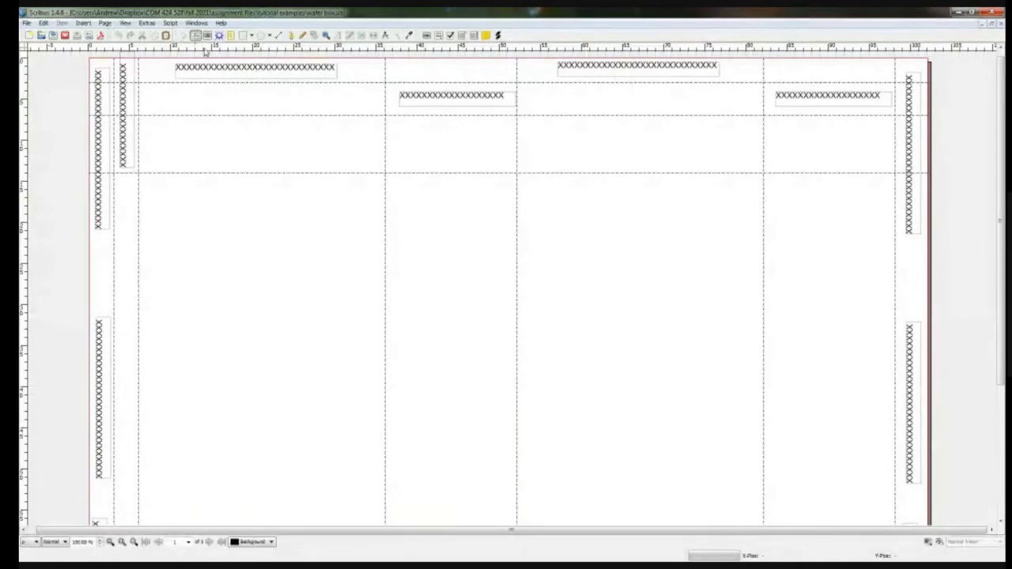
{"action": "left_click_drag", "start_coordinate": [174, 133], "coordinate": [325, 187]}
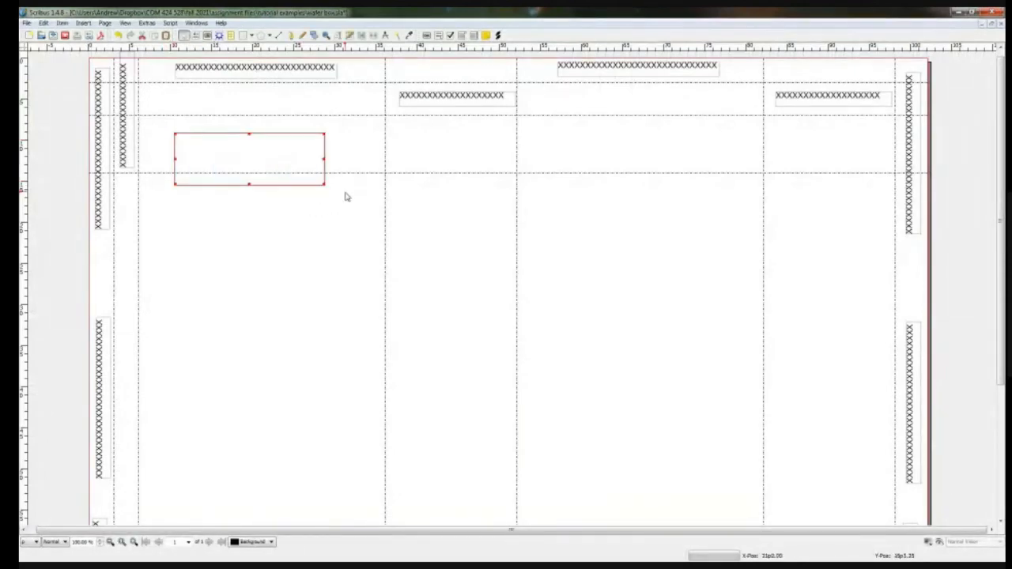
Step: Try entering Test in the new text frame and moving the frame below the guide, undoing both changes
{"action": "double_click", "coordinate": [301, 169]}
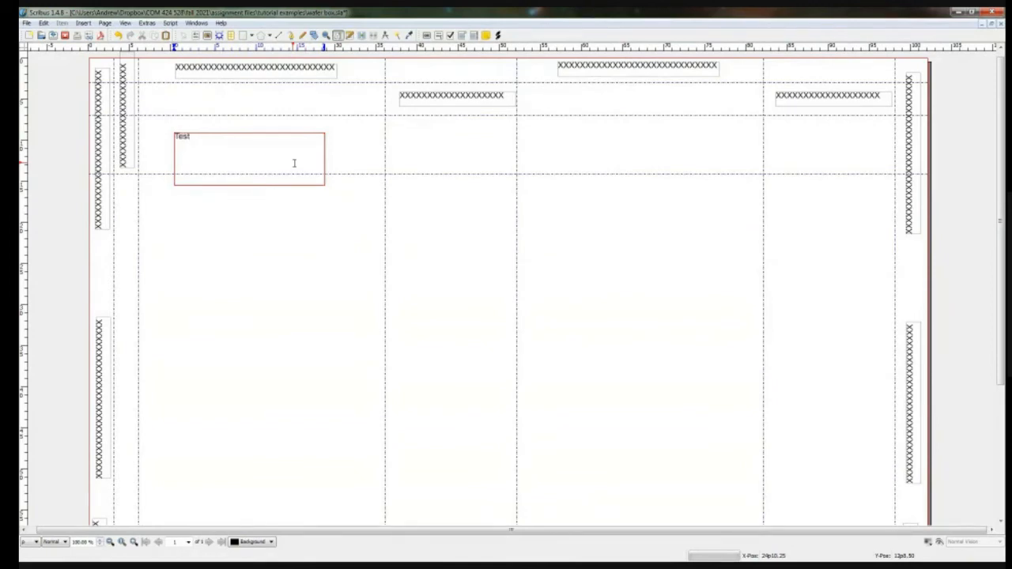
{"action": "key", "text": "Escape"}
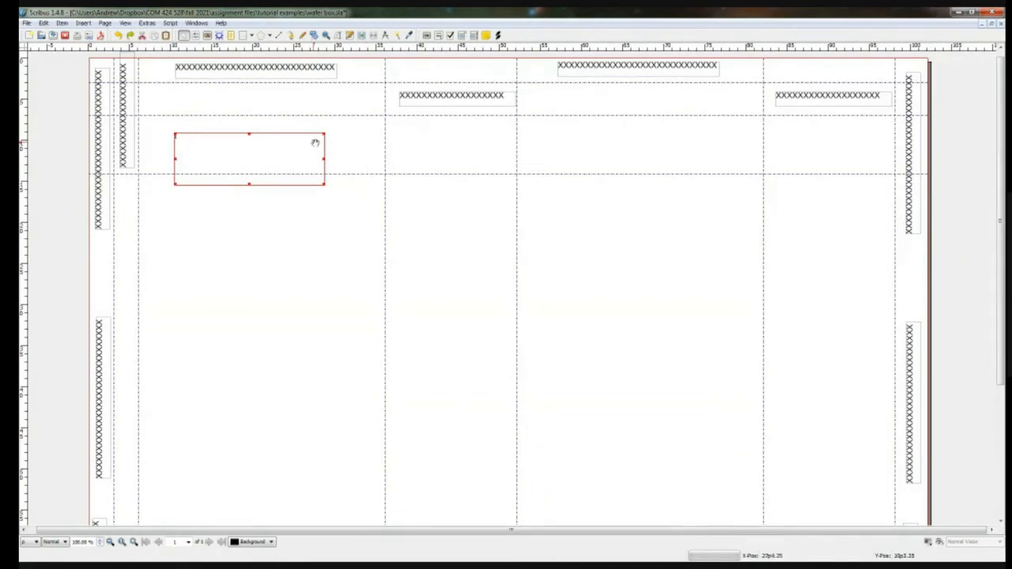
{"action": "left_click_drag", "start_coordinate": [303, 140], "coordinate": [301, 217]}
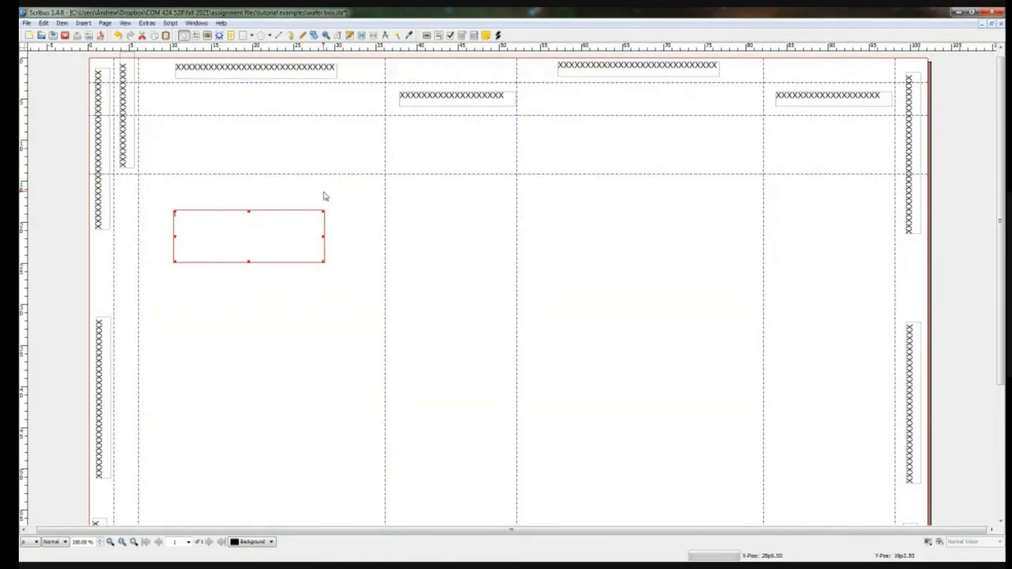
{"action": "left_click", "coordinate": [349, 189]}
{"action": "key", "text": "ctrl+z"}
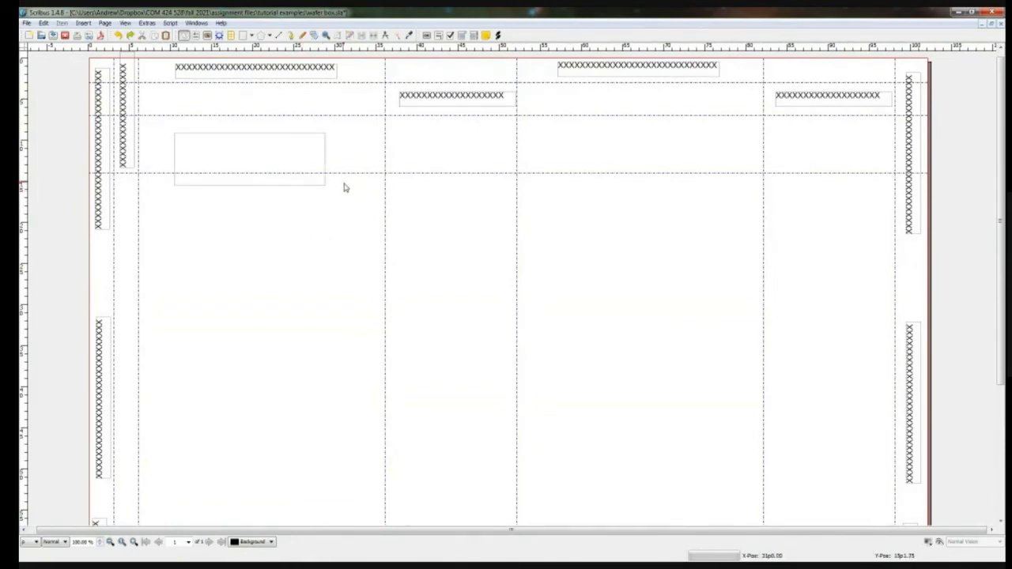
Step: Move the text frame below the lowest visible horizontal guide and enter the text Test in it
{"action": "left_click_drag", "start_coordinate": [309, 153], "coordinate": [298, 207]}
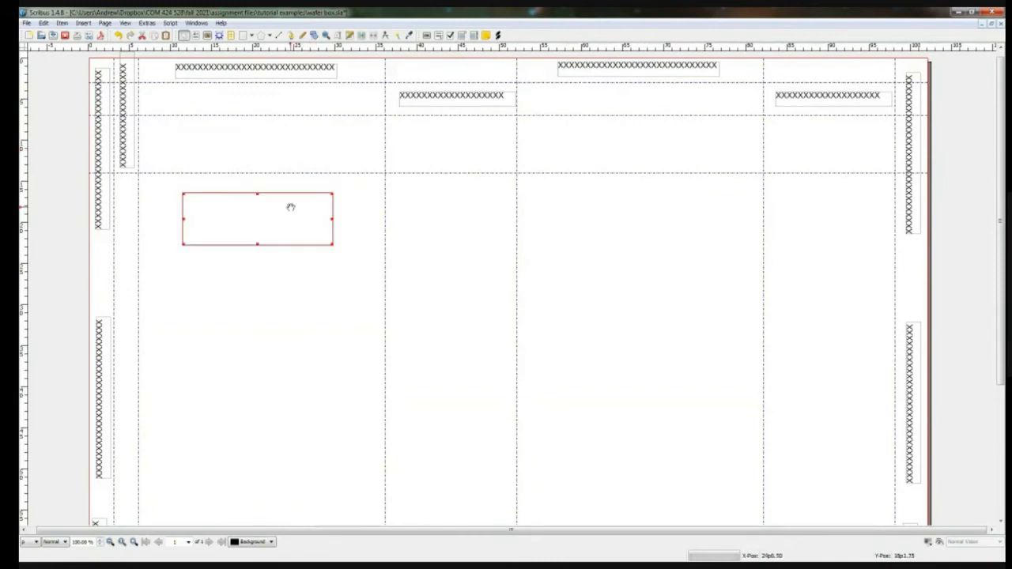
{"action": "double_click", "coordinate": [291, 212]}
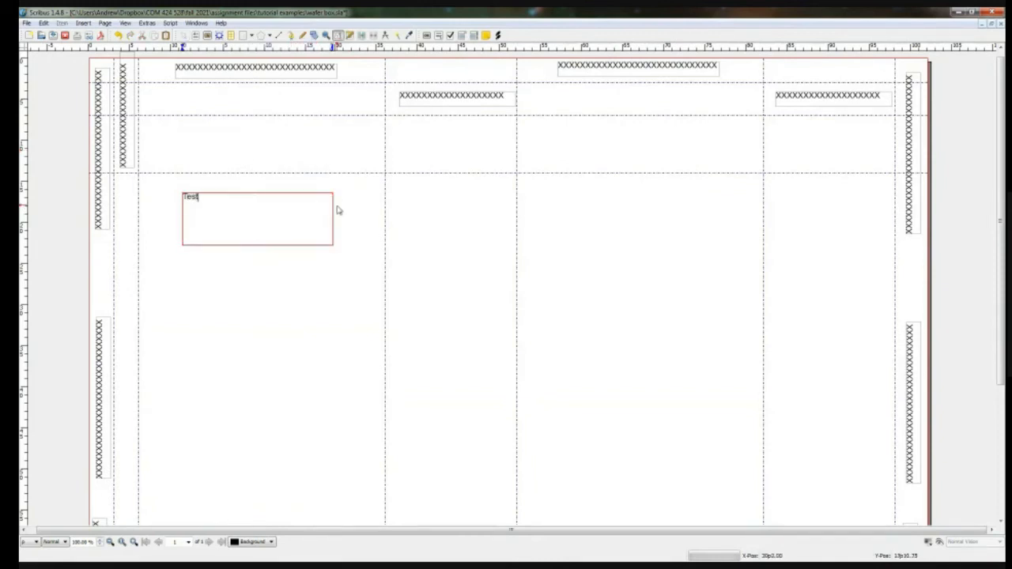
{"action": "left_click", "coordinate": [356, 232]}
Step: Open the frame's text in the Story Editor, set Test in Birds of Paradise Personal use Regular, and update the frame
{"action": "left_click", "coordinate": [197, 218]}
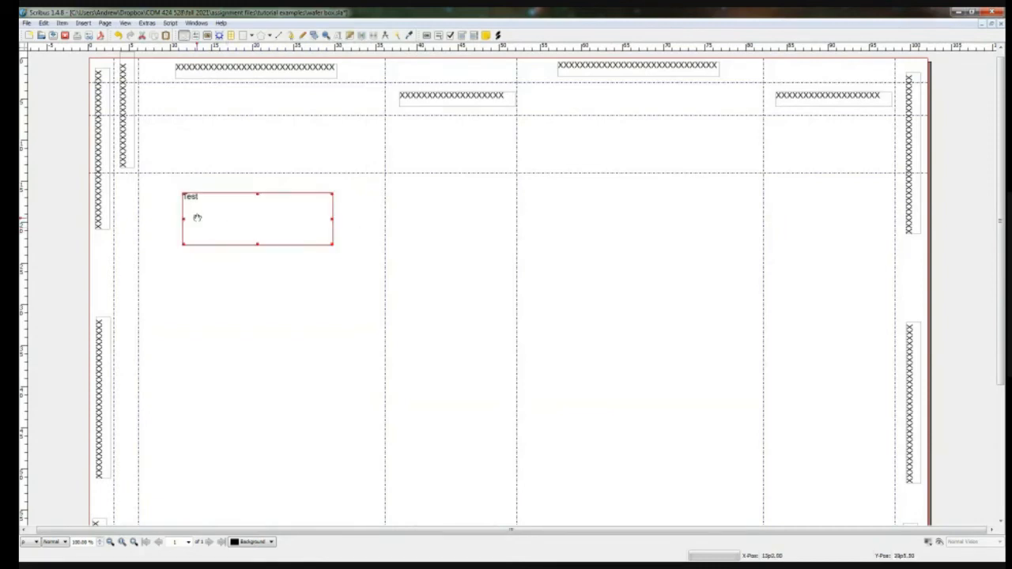
{"action": "key", "text": "ctrl+t"}
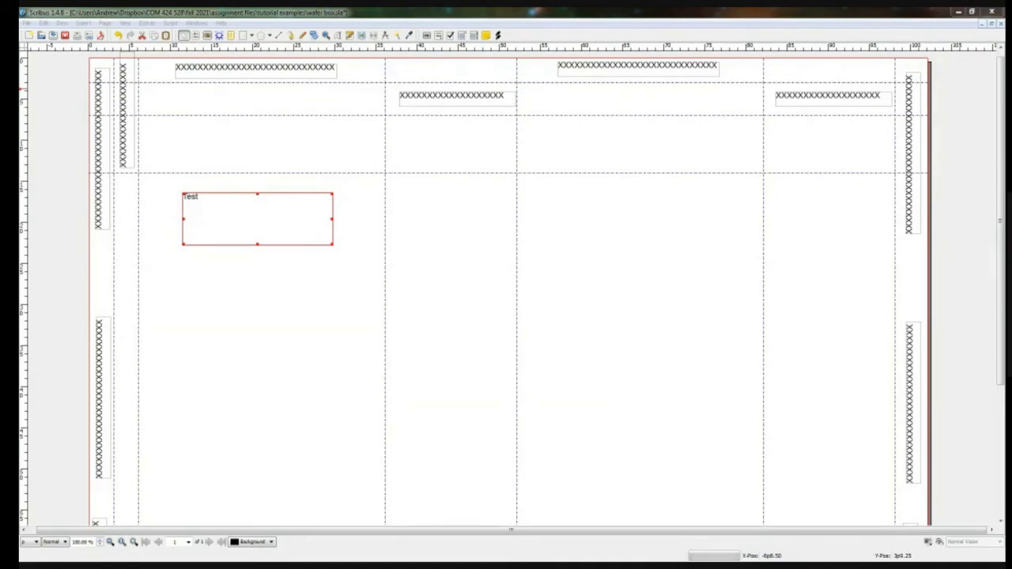
{"action": "left_click_drag", "start_coordinate": [361, 204], "coordinate": [598, 181]}
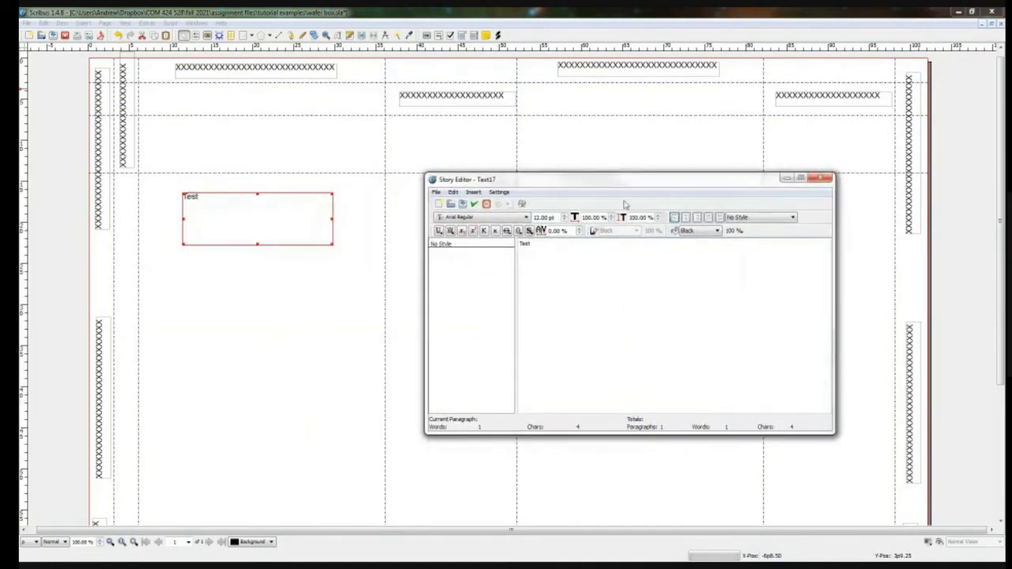
{"action": "double_click", "coordinate": [525, 245]}
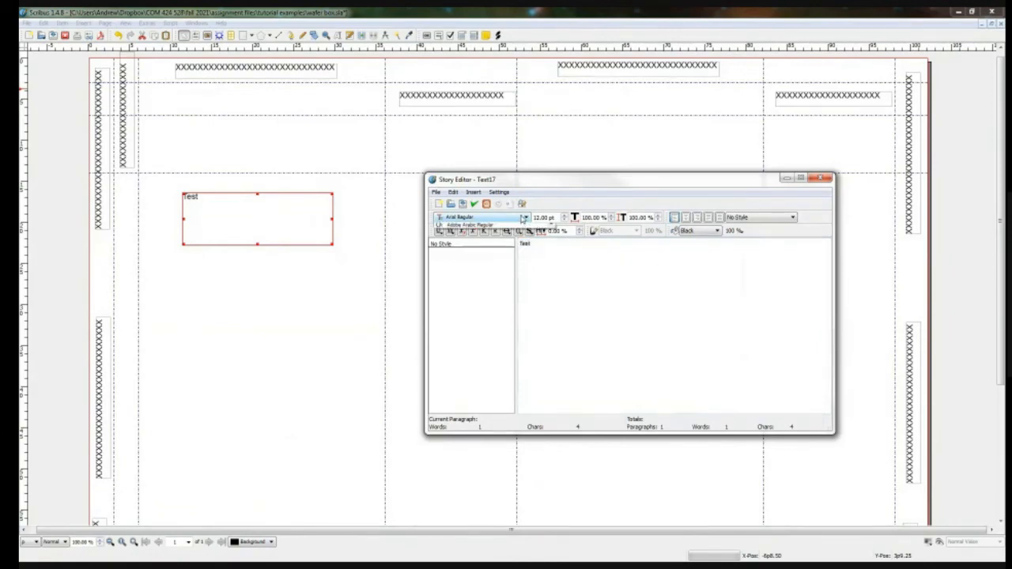
{"action": "left_click", "coordinate": [523, 217]}
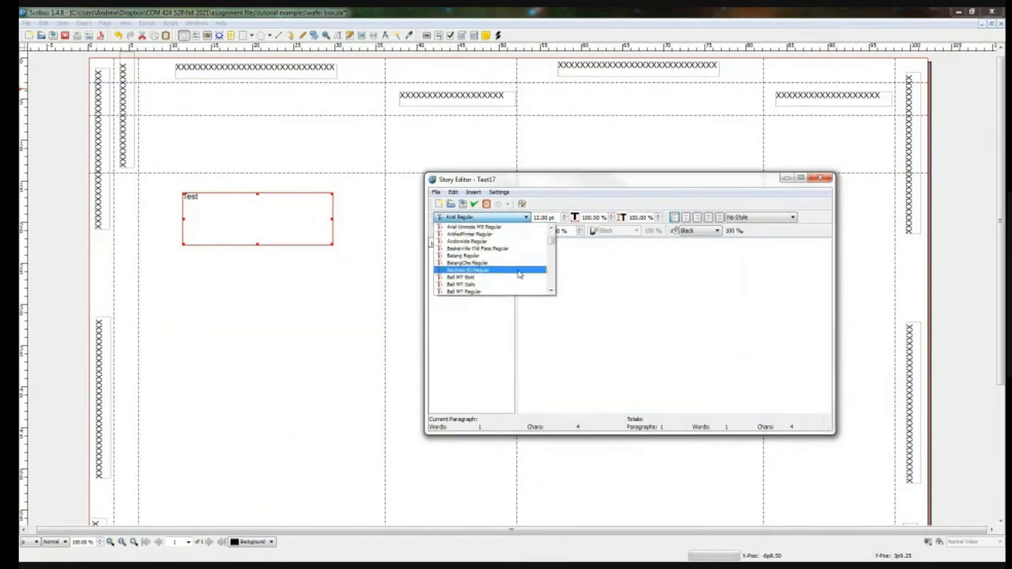
{"action": "scroll", "coordinate": [515, 266], "scroll_direction": "down", "scroll_amount": 5}
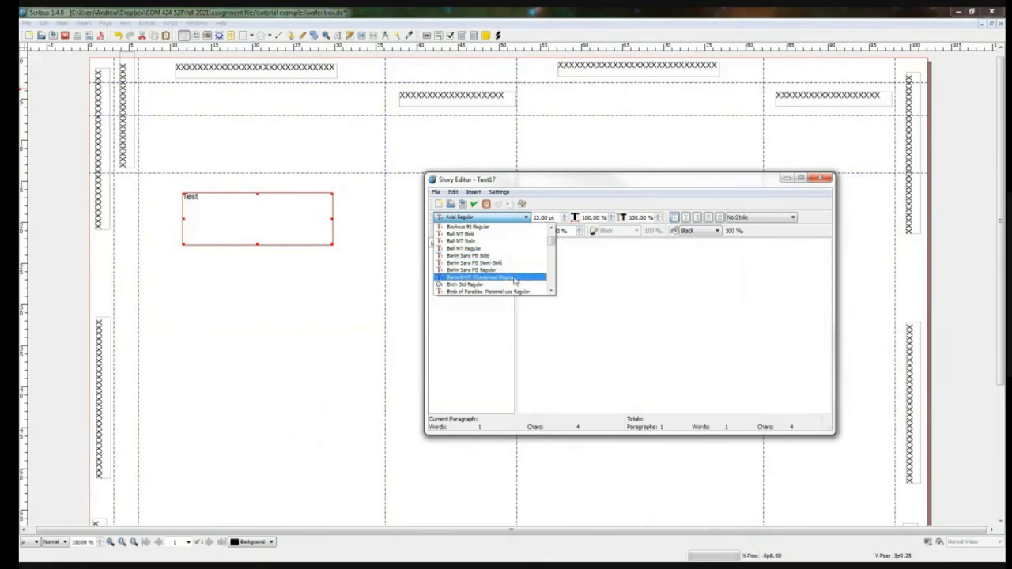
{"action": "scroll", "coordinate": [515, 278], "scroll_direction": "down", "scroll_amount": 1}
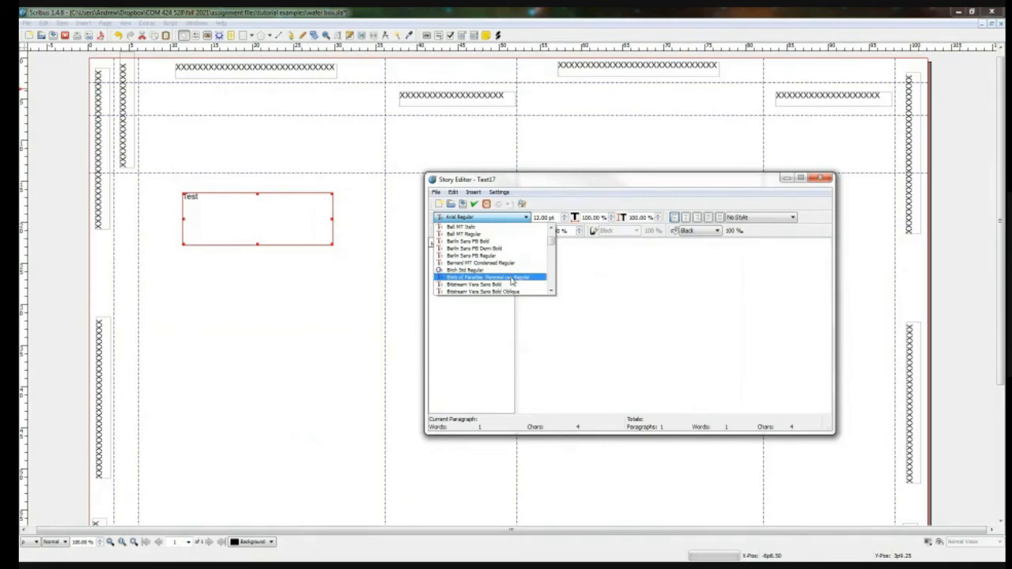
{"action": "left_click", "coordinate": [512, 278]}
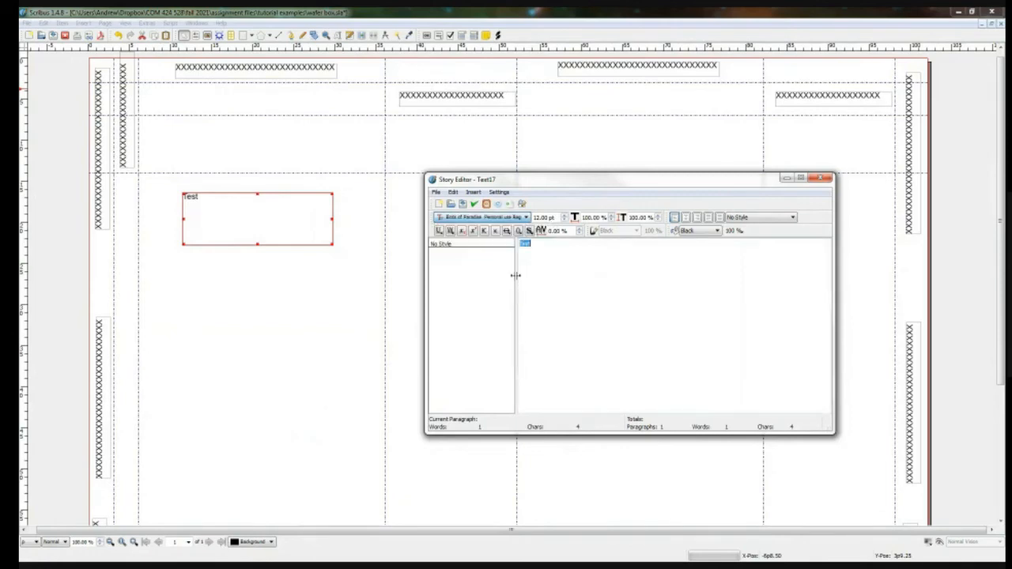
{"action": "left_click", "coordinate": [504, 205]}
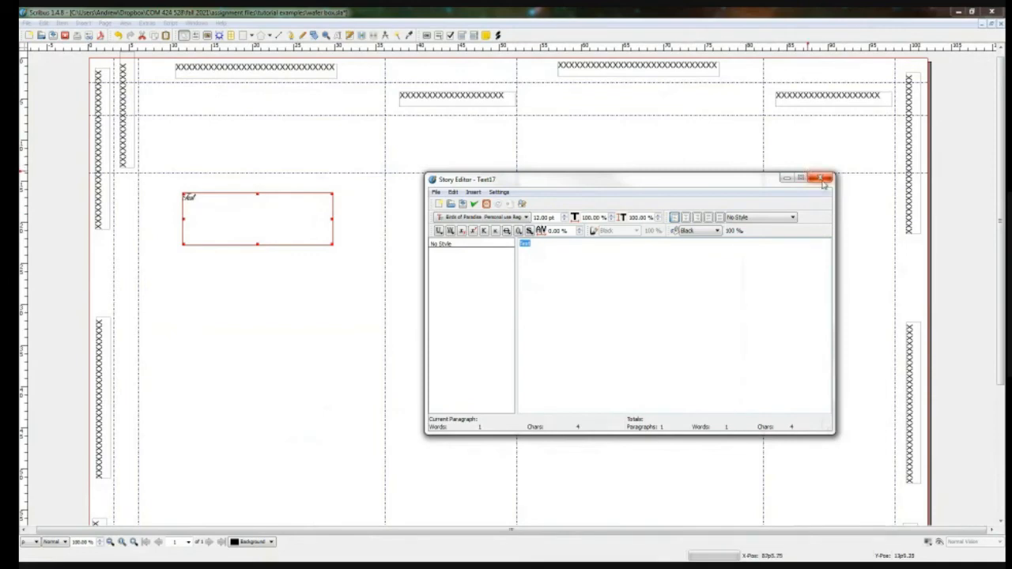
Step: Set the Test text to 36 pt in the Story Editor, then update the frame and close the editor
{"action": "left_click", "coordinate": [565, 216]}
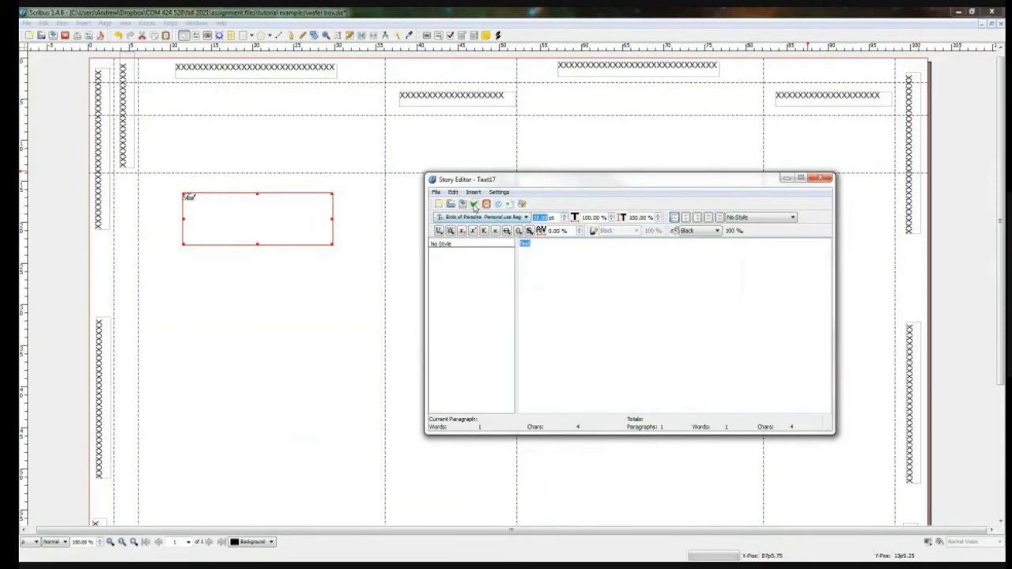
{"action": "left_click", "coordinate": [474, 204]}
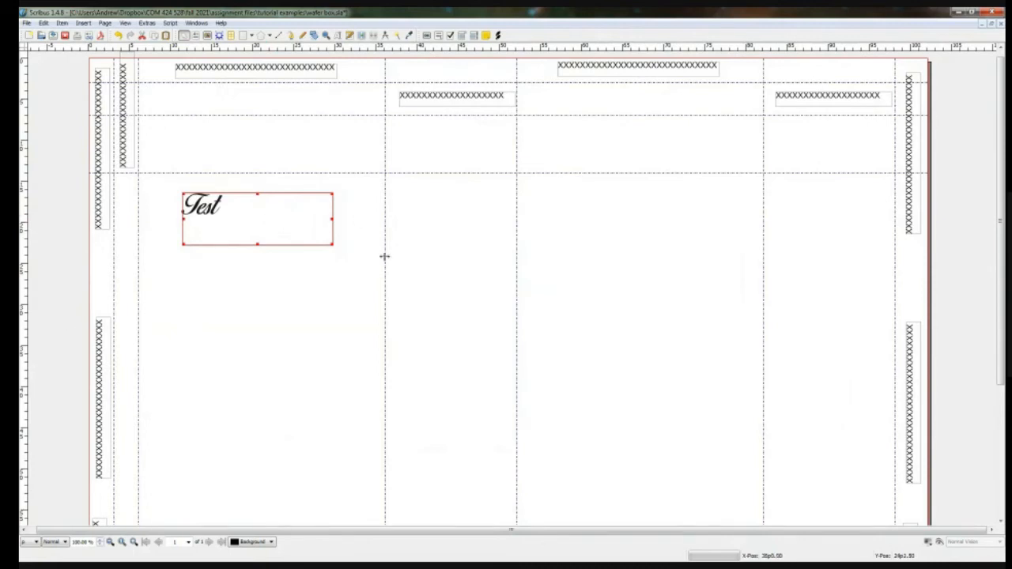
Step: Bring up the frame's text properties and set the font size of the word Test to 128 pt
{"action": "key", "text": "F2"}
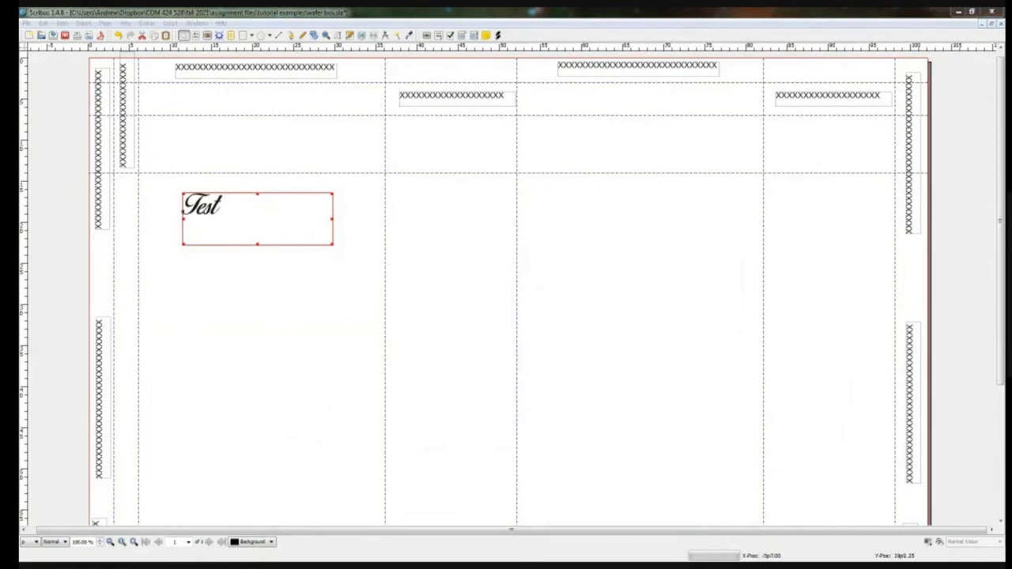
{"action": "left_click_drag", "start_coordinate": [19, 130], "coordinate": [869, 113]}
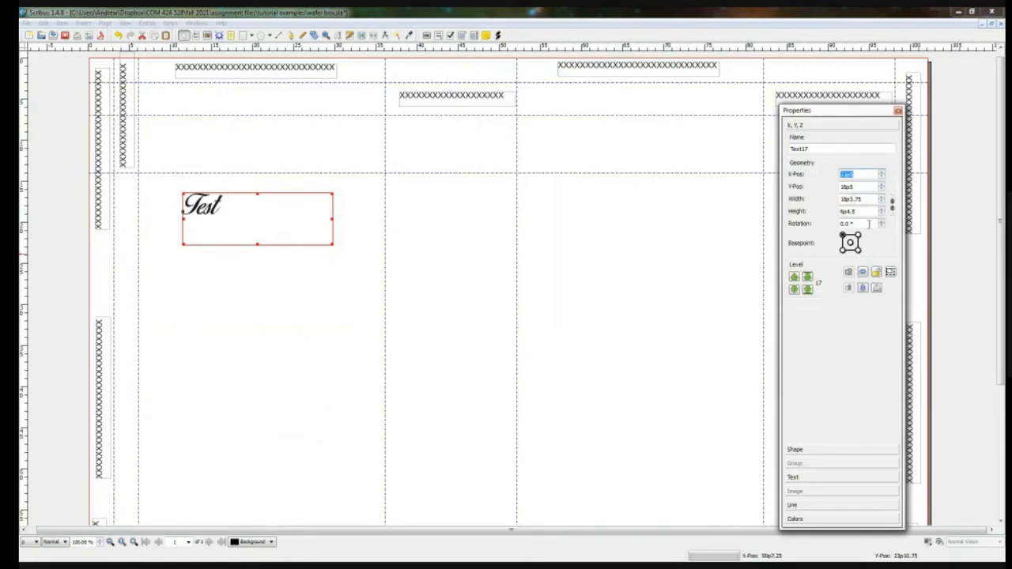
{"action": "left_click", "coordinate": [821, 479]}
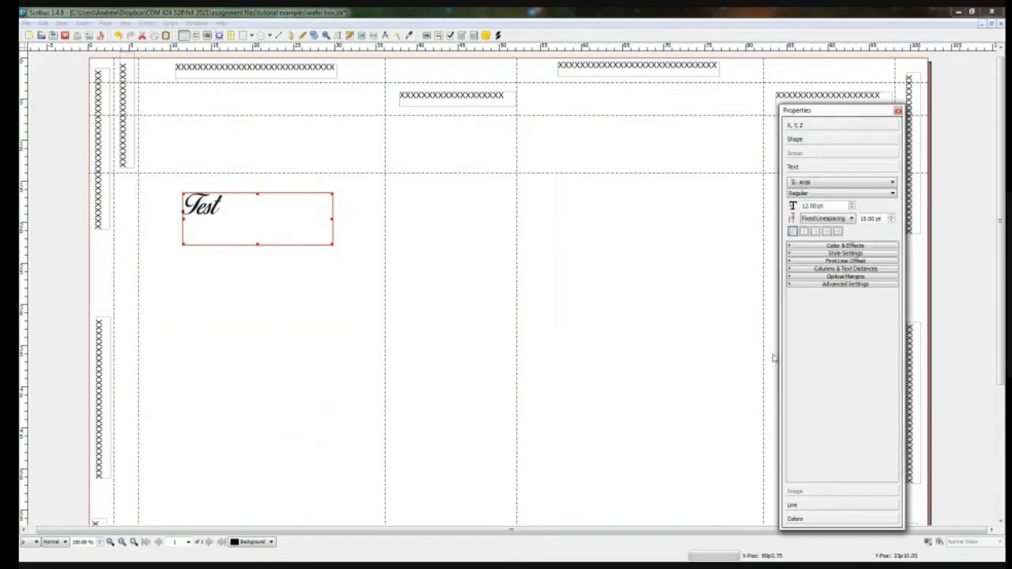
{"action": "double_click", "coordinate": [212, 213]}
{"action": "double_click", "coordinate": [212, 210]}
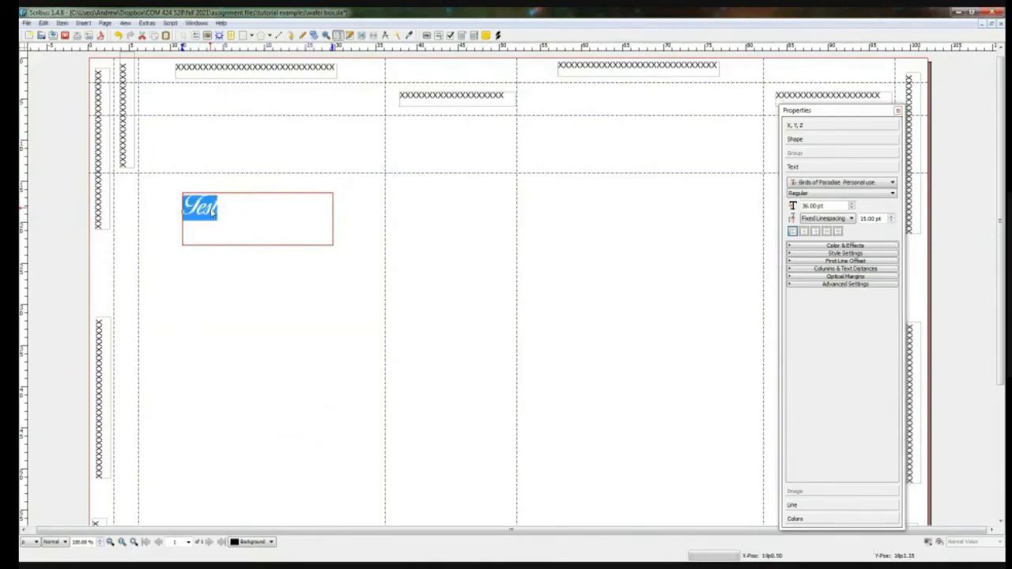
{"action": "left_click", "coordinate": [212, 211]}
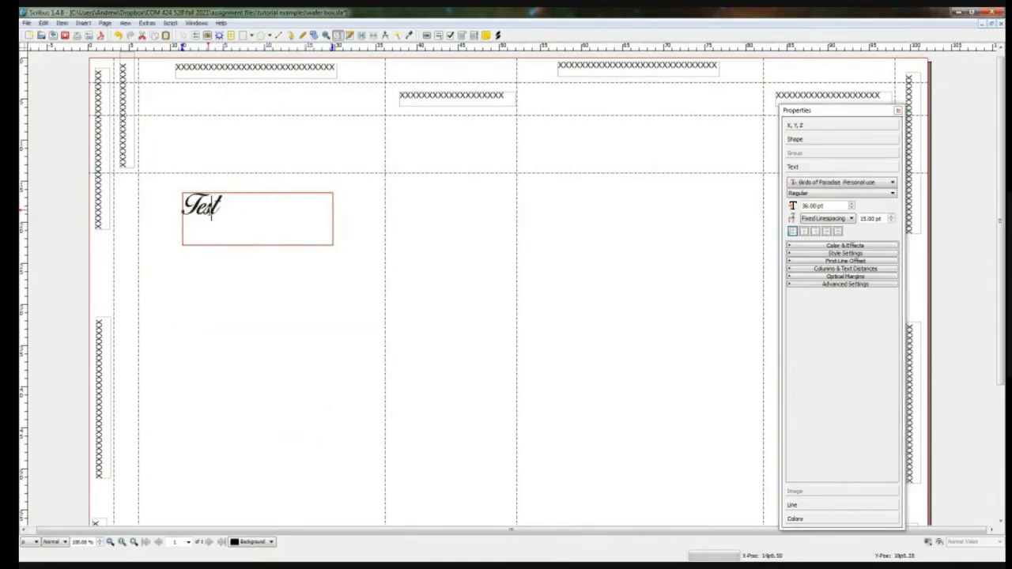
{"action": "double_click", "coordinate": [211, 211]}
{"action": "left_click", "coordinate": [211, 211]}
{"action": "double_click", "coordinate": [211, 212]}
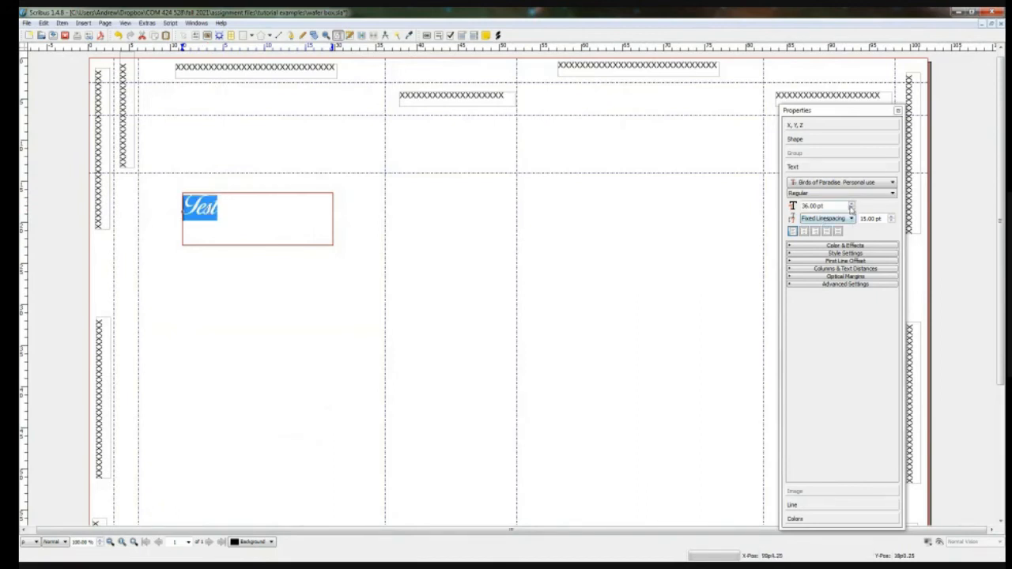
{"action": "left_click_drag", "start_coordinate": [806, 207], "coordinate": [793, 211]}
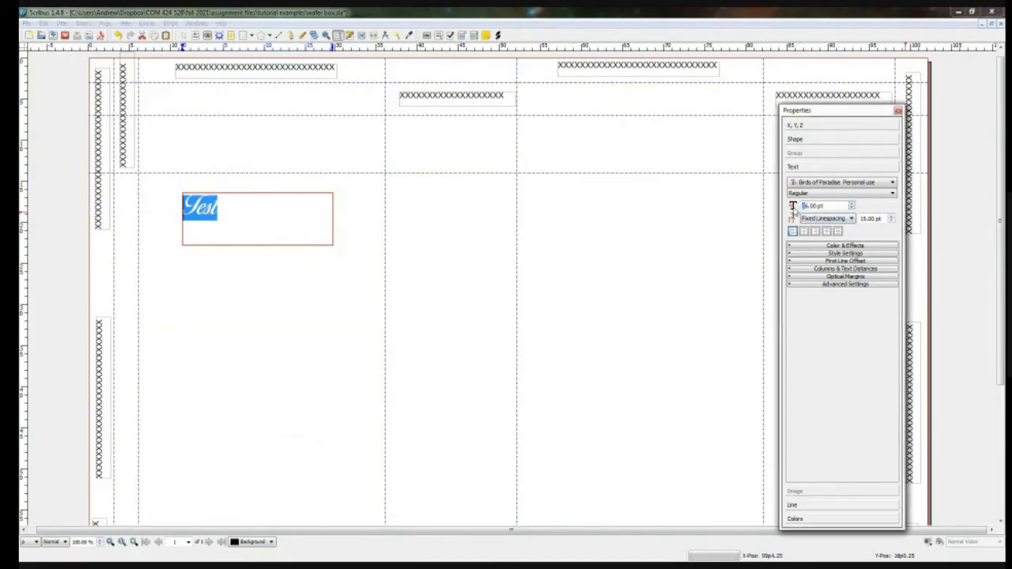
{"action": "type", "text": "128"}
{"action": "key", "text": "Return"}
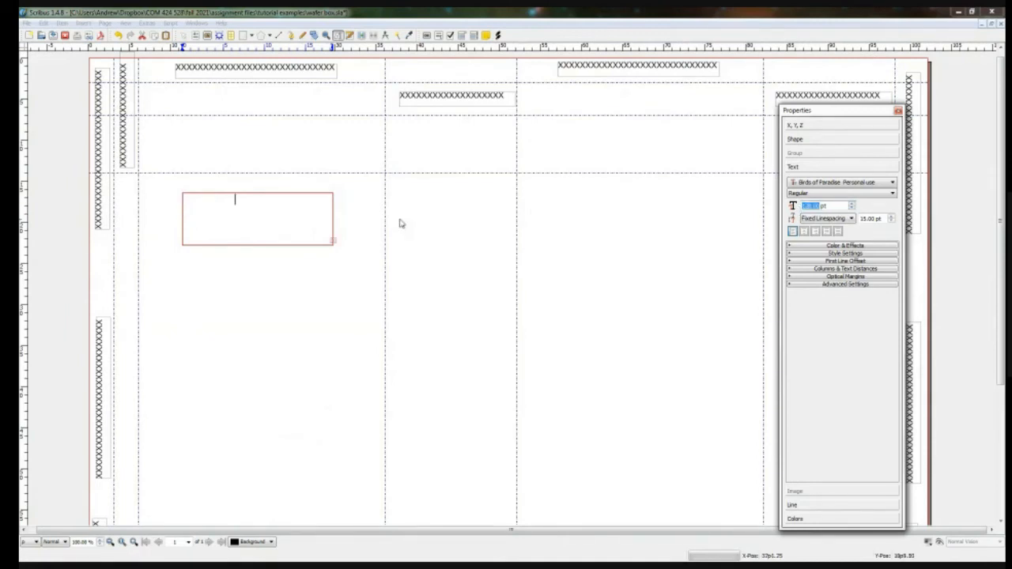
Step: Enlarge the text frame to about 70 by 32 picas, keeping its upper-left corner in place
{"action": "left_click", "coordinate": [322, 278]}
{"action": "left_click", "coordinate": [321, 232]}
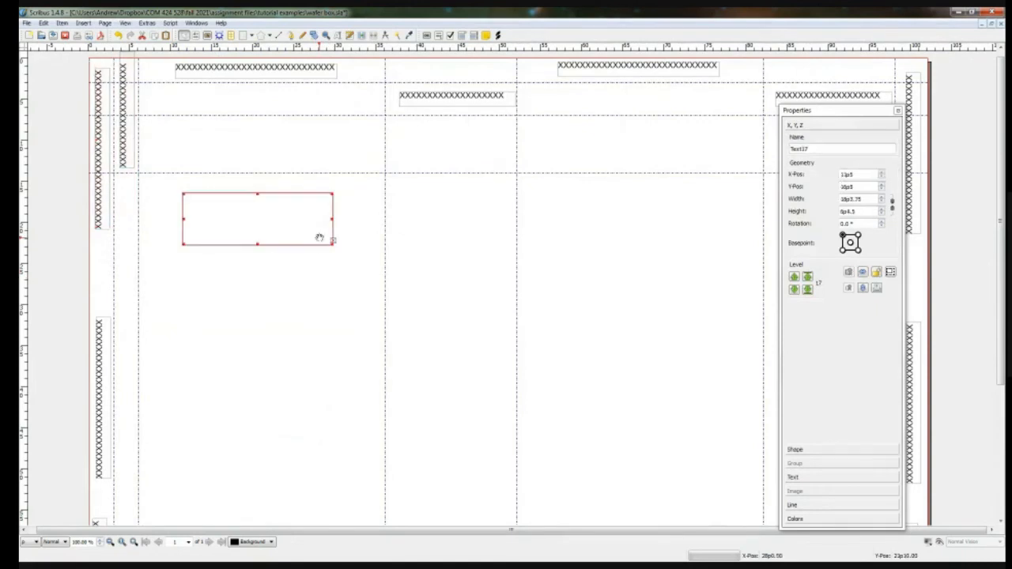
{"action": "left_click", "coordinate": [334, 247]}
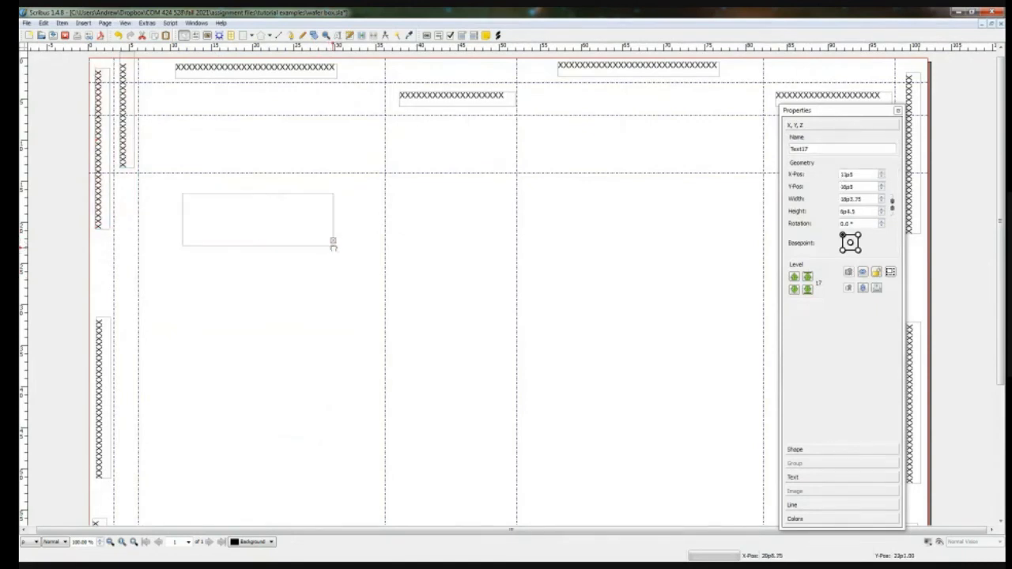
{"action": "left_click", "coordinate": [330, 244]}
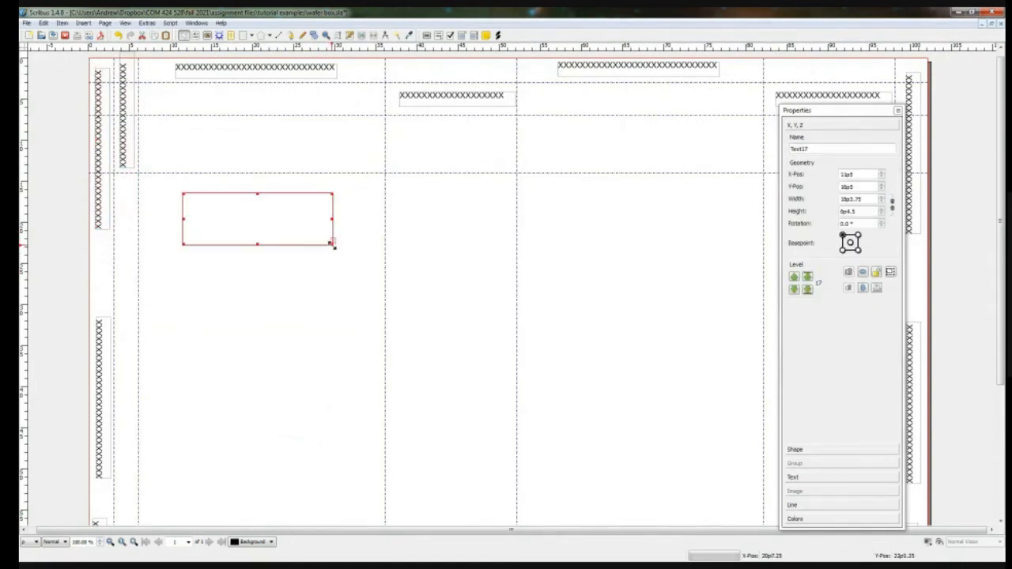
{"action": "left_click_drag", "start_coordinate": [331, 243], "coordinate": [757, 454]}
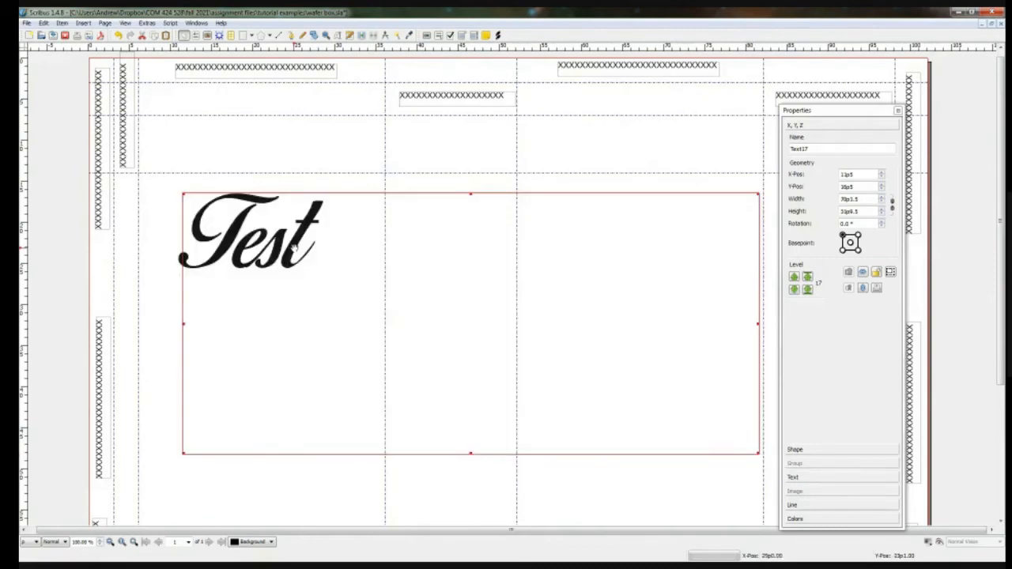
Step: Replace the word Test in the enlarged text frame with Simple and leave text editing
{"action": "scroll", "coordinate": [287, 242], "scroll_direction": "up", "scroll_amount": 3}
{"action": "scroll", "coordinate": [304, 229], "scroll_direction": "down", "scroll_amount": 1}
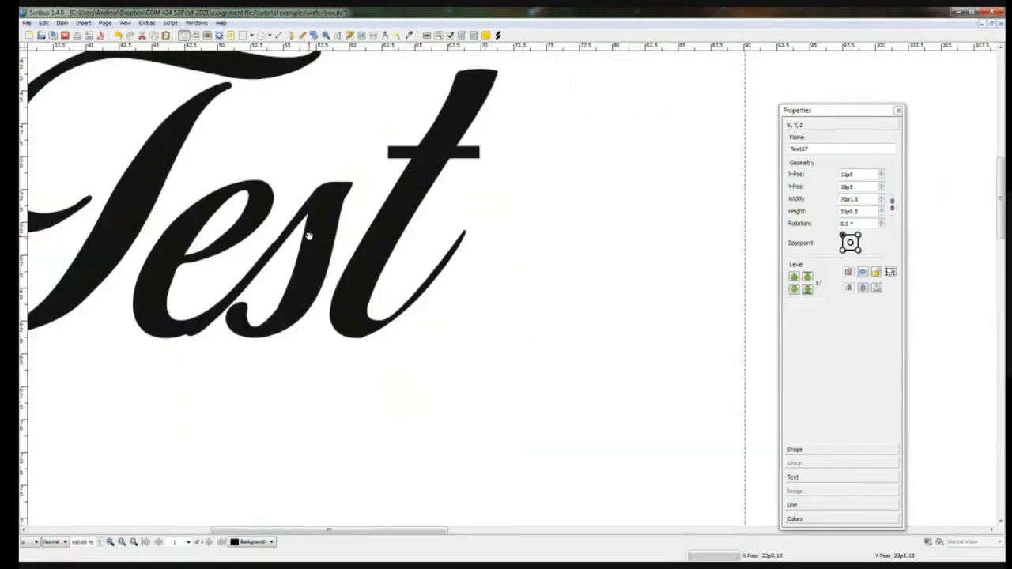
{"action": "scroll", "coordinate": [339, 262], "scroll_direction": "down", "scroll_amount": 1}
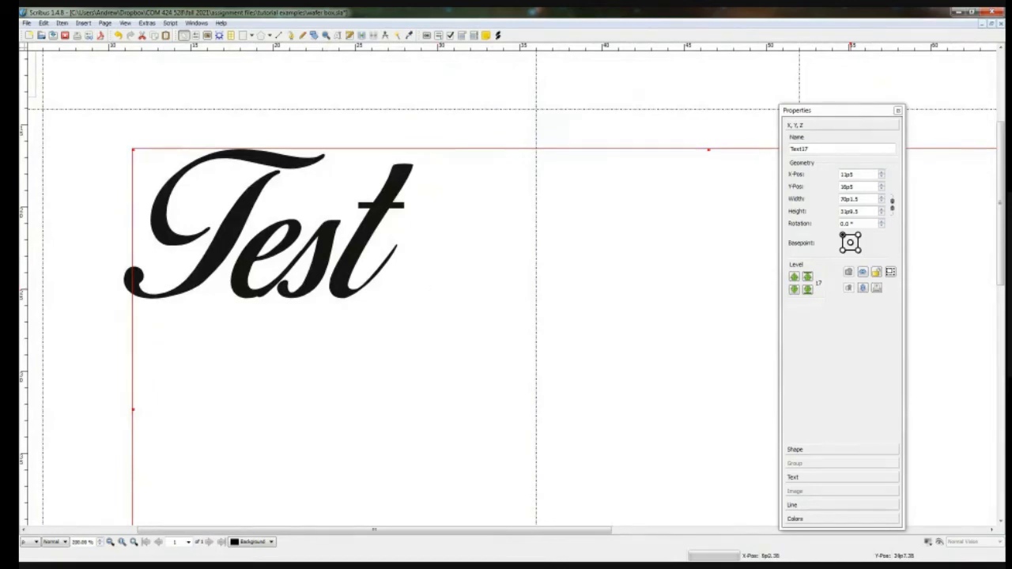
{"action": "double_click", "coordinate": [250, 278]}
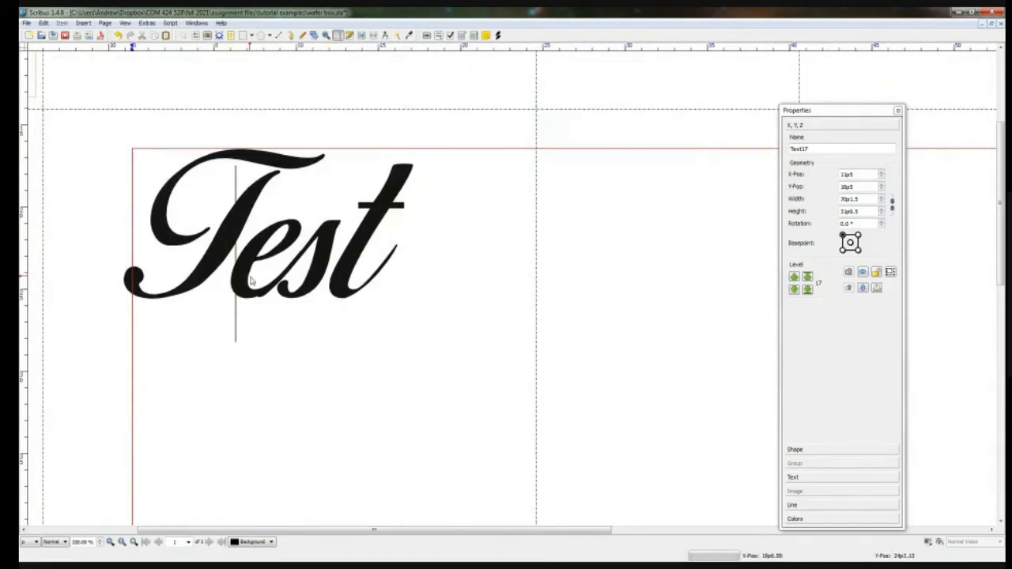
{"action": "double_click", "coordinate": [264, 266]}
{"action": "left_click", "coordinate": [264, 265]}
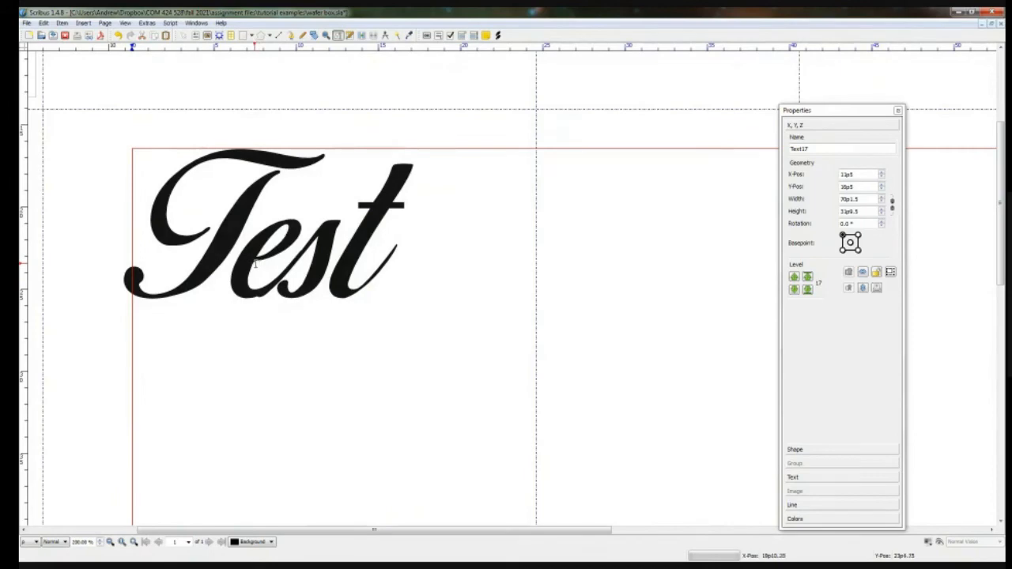
{"action": "left_click", "coordinate": [254, 264]}
{"action": "double_click", "coordinate": [254, 264]}
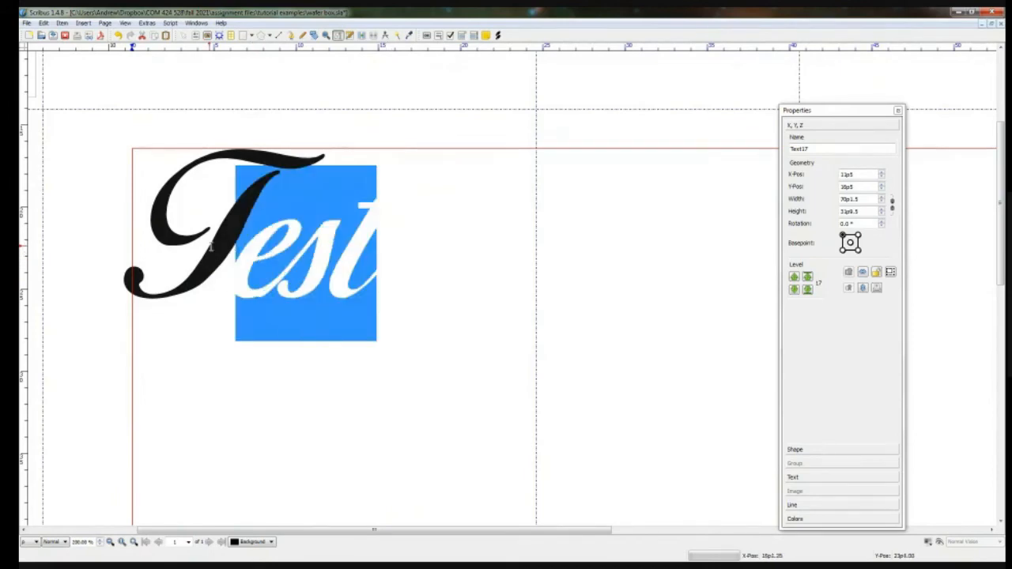
{"action": "left_click", "coordinate": [229, 245]}
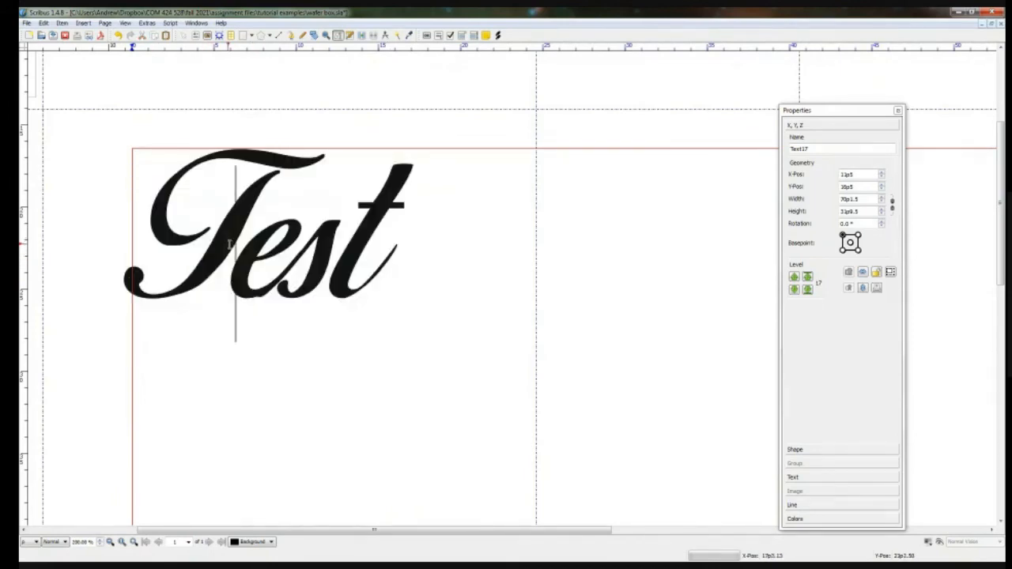
{"action": "type", "text": "Simple"}
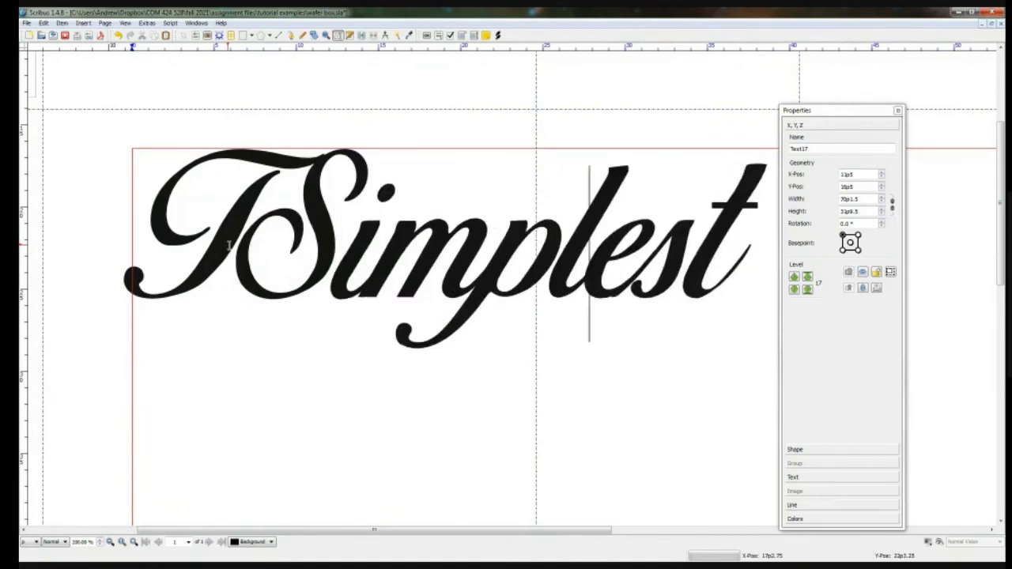
{"action": "key", "text": "Delete"}
{"action": "key", "text": "Delete"}
{"action": "key", "text": "Delete"}
{"action": "key", "text": "Home"}
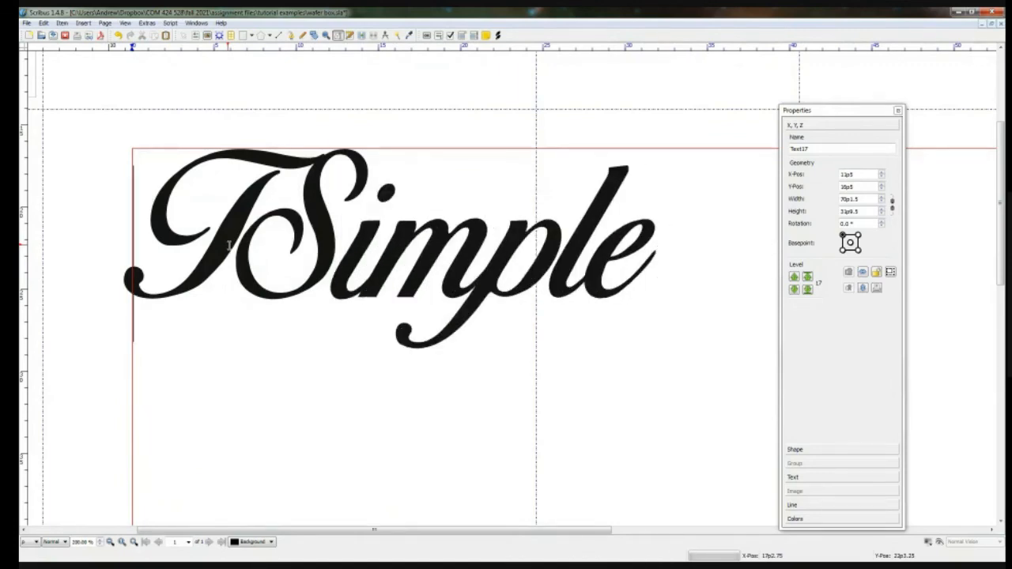
{"action": "key", "text": "Delete"}
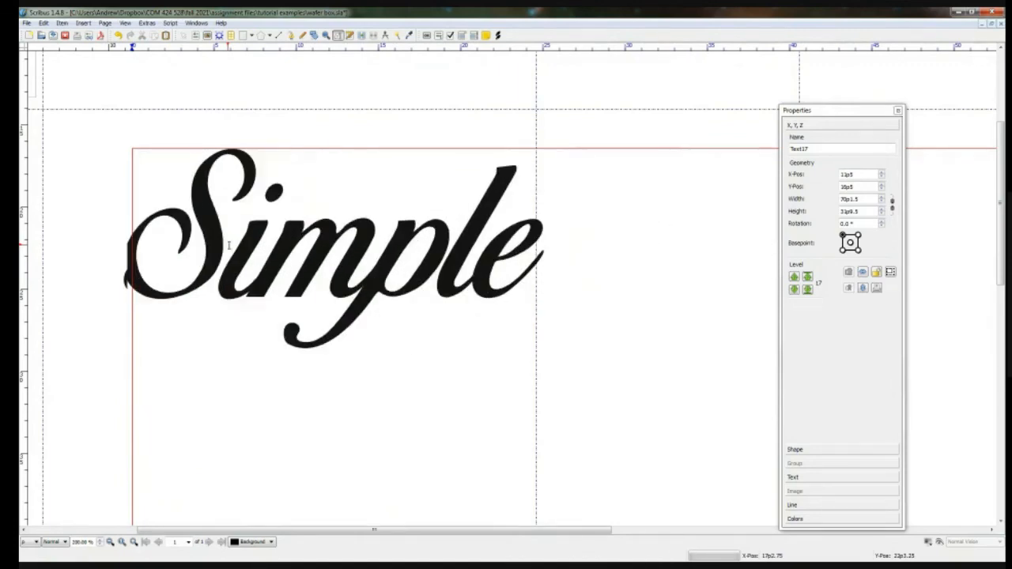
{"action": "left_click", "coordinate": [106, 282]}
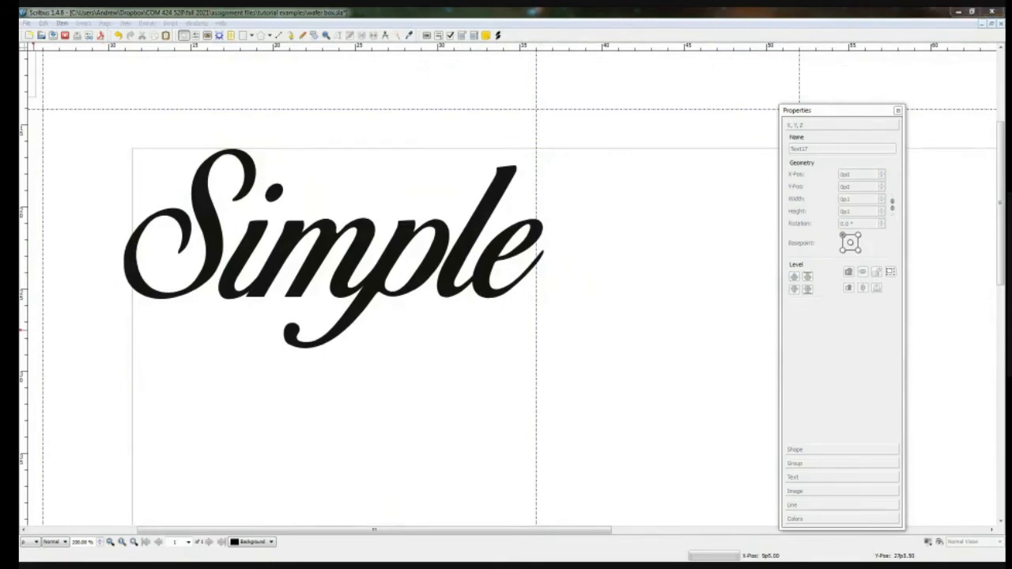
Step: Switch to logo.JPG in Windows Live Photo Gallery, compare its enlarged Simple lettering with the frame's text, and minimize the image
{"action": "left_click_drag", "start_coordinate": [228, 249], "coordinate": [714, 241]}
{"action": "left_click", "coordinate": [924, 231]}
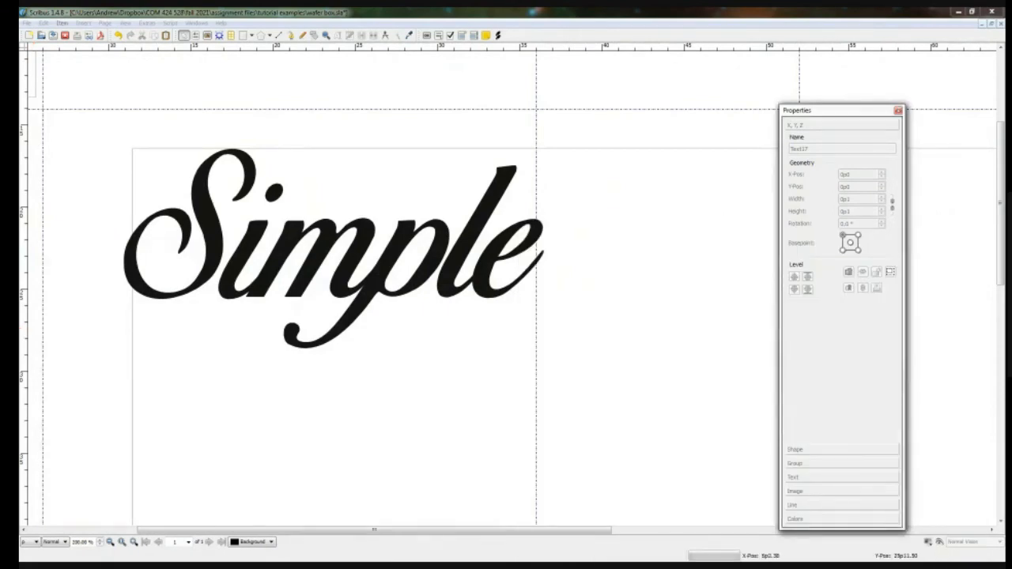
{"action": "key", "text": "alt+Tab"}
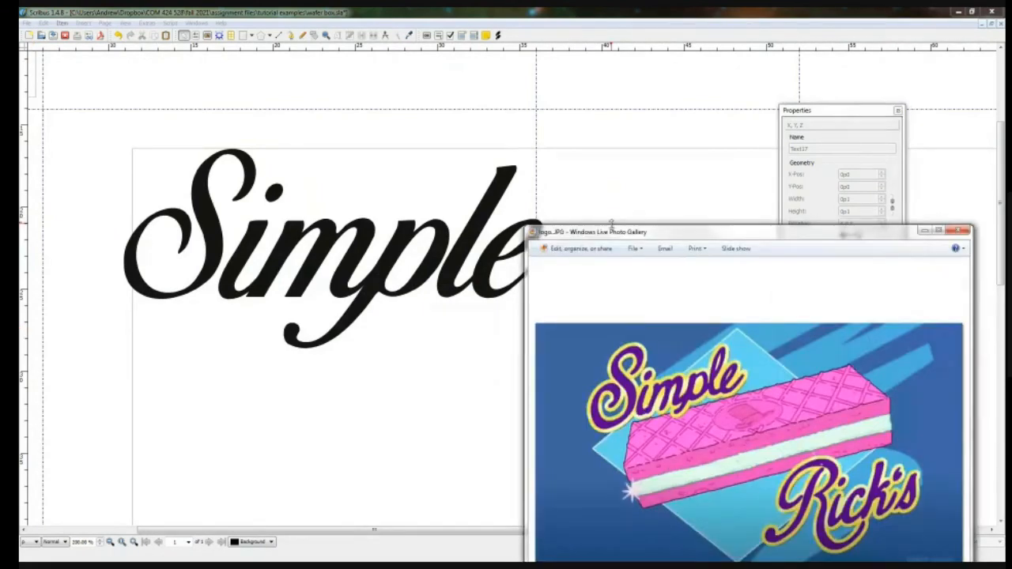
{"action": "left_click_drag", "start_coordinate": [612, 234], "coordinate": [643, 93]}
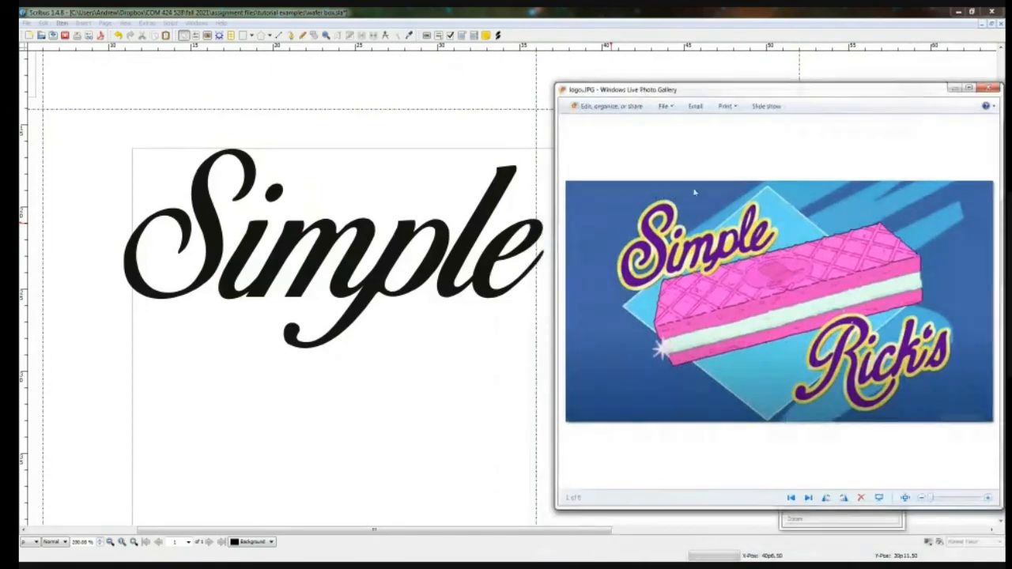
{"action": "scroll", "coordinate": [711, 225], "scroll_direction": "up", "scroll_amount": 3}
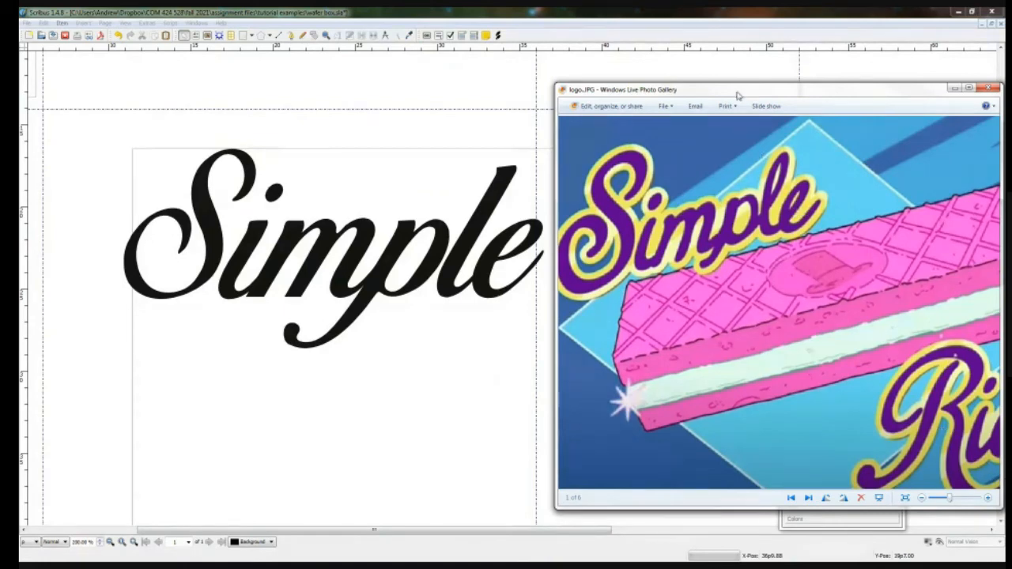
{"action": "left_click", "coordinate": [954, 88]}
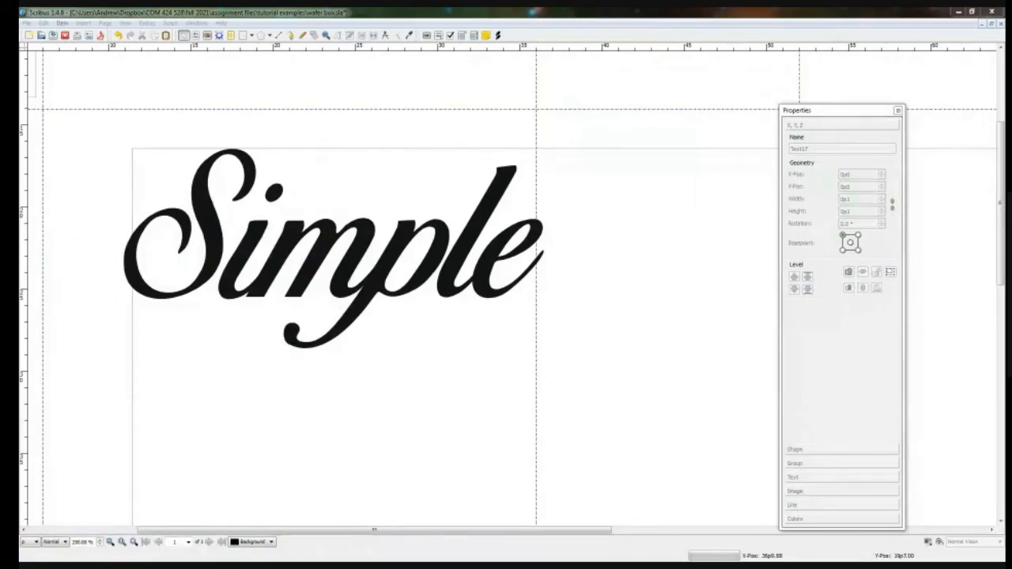
{"action": "left_click", "coordinate": [943, 173]}
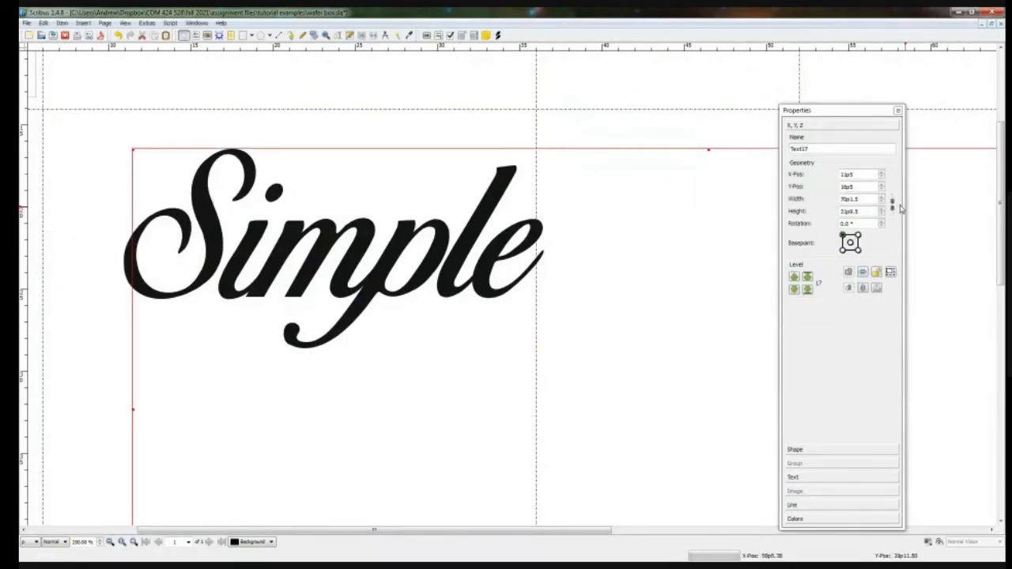
{"action": "scroll", "coordinate": [615, 205], "scroll_direction": "down", "scroll_amount": 2}
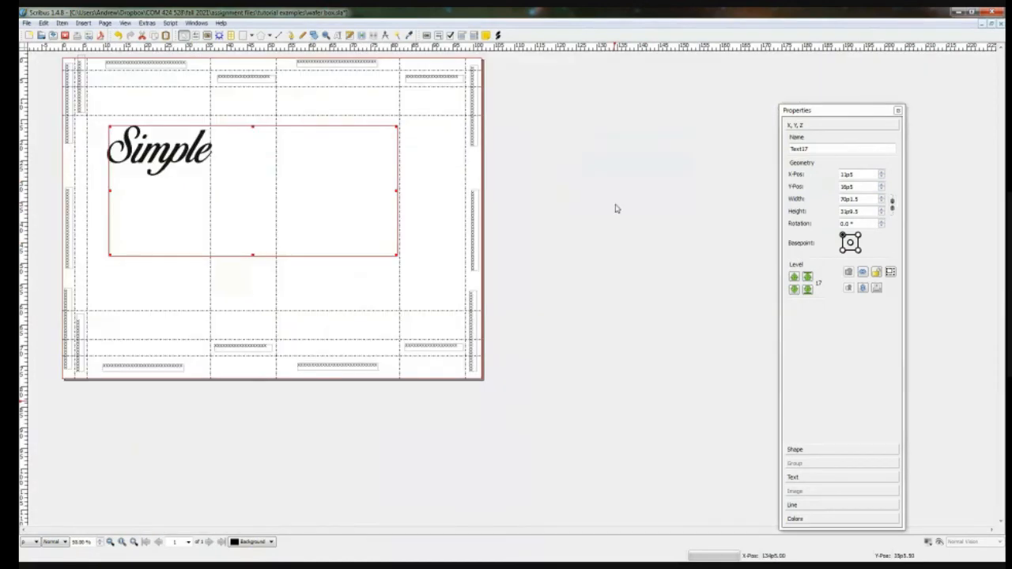
{"action": "scroll", "coordinate": [353, 169], "scroll_direction": "up", "scroll_amount": 1}
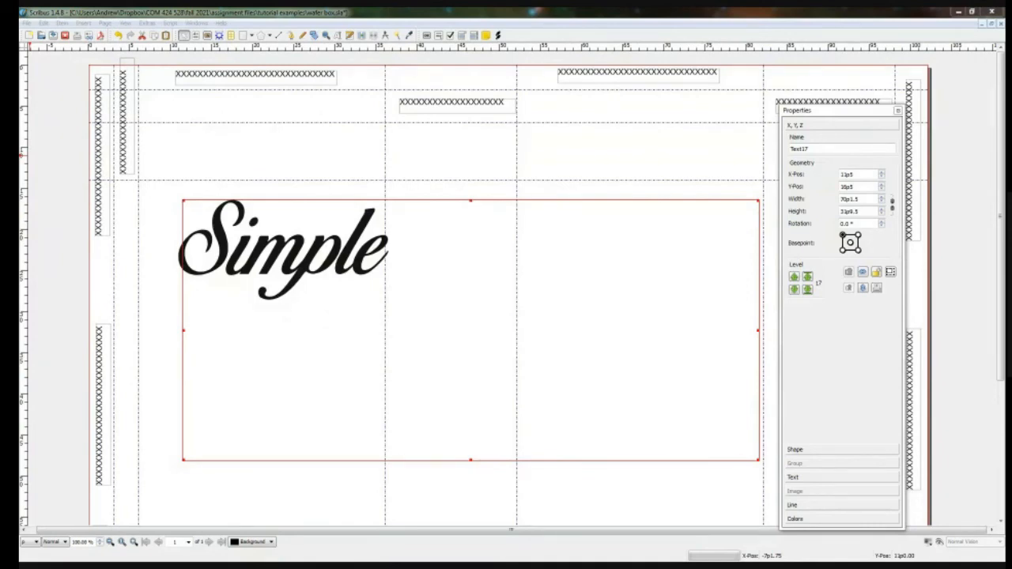
Step: Switch to Google Fonts in the browser and search its font library for Simple Rick's
{"action": "left_click_drag", "start_coordinate": [21, 155], "coordinate": [722, 118]}
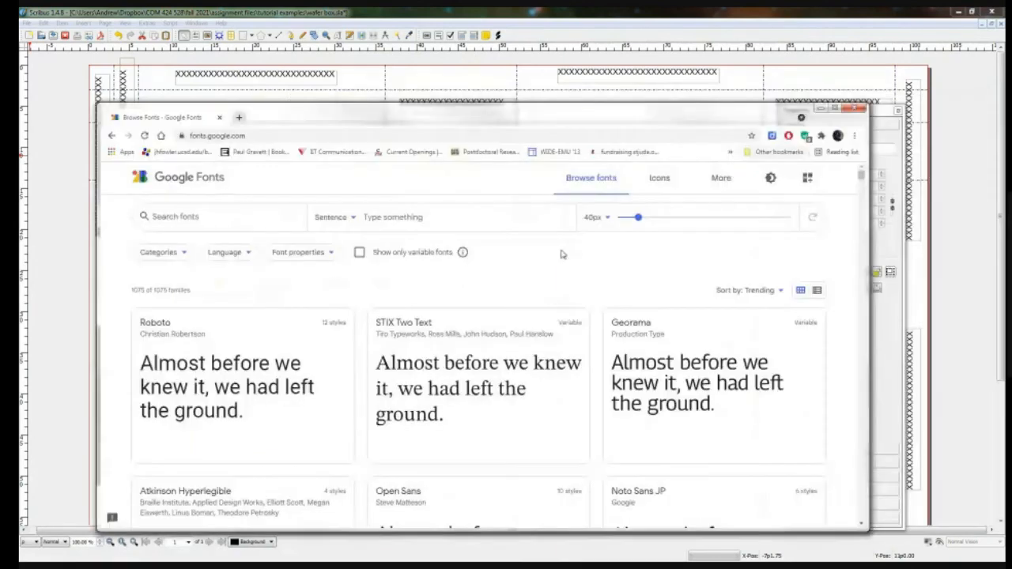
{"action": "left_click", "coordinate": [240, 216]}
{"action": "type", "text": "Simple R"}
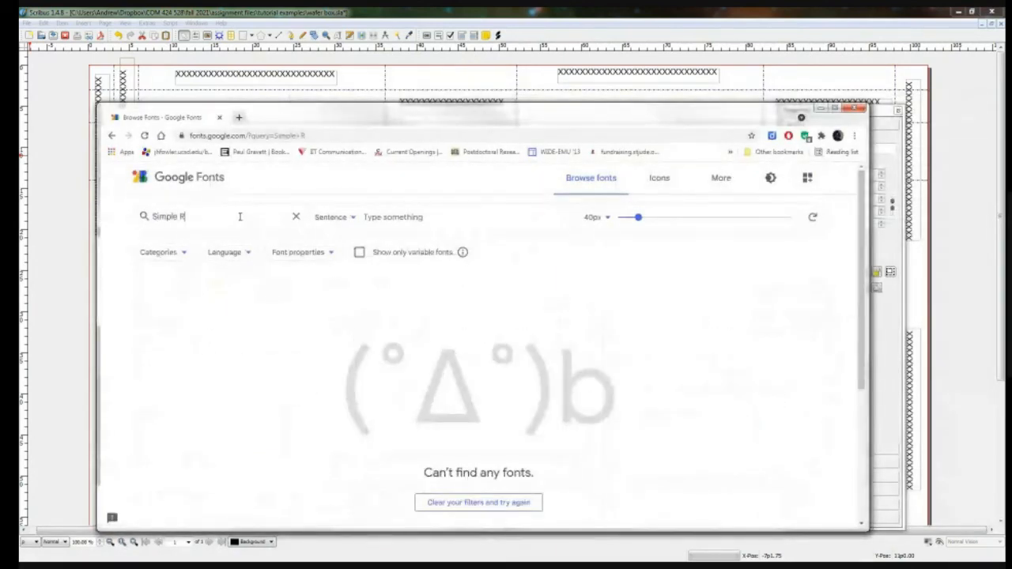
{"action": "type", "text": "ick's"}
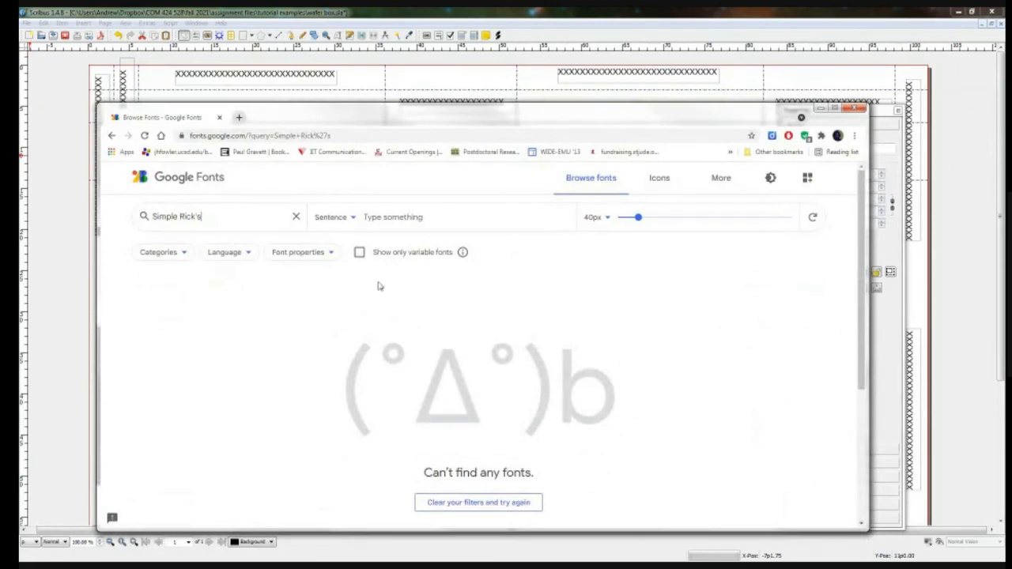
Step: Clear the font search and set the custom preview text for all fonts to Simple Rick's
{"action": "left_click_drag", "start_coordinate": [233, 214], "coordinate": [119, 219]}
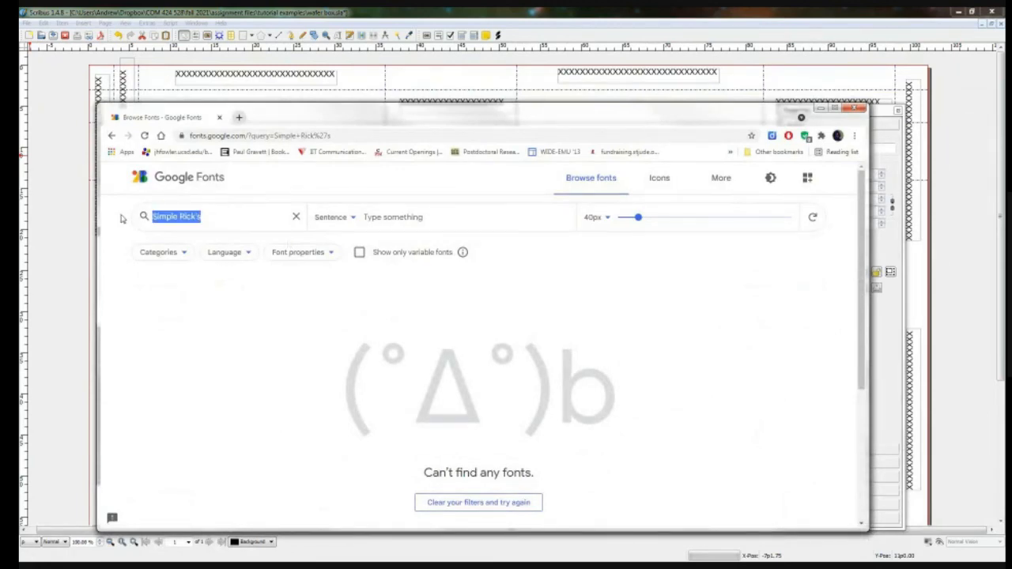
{"action": "key", "text": "BackSpace"}
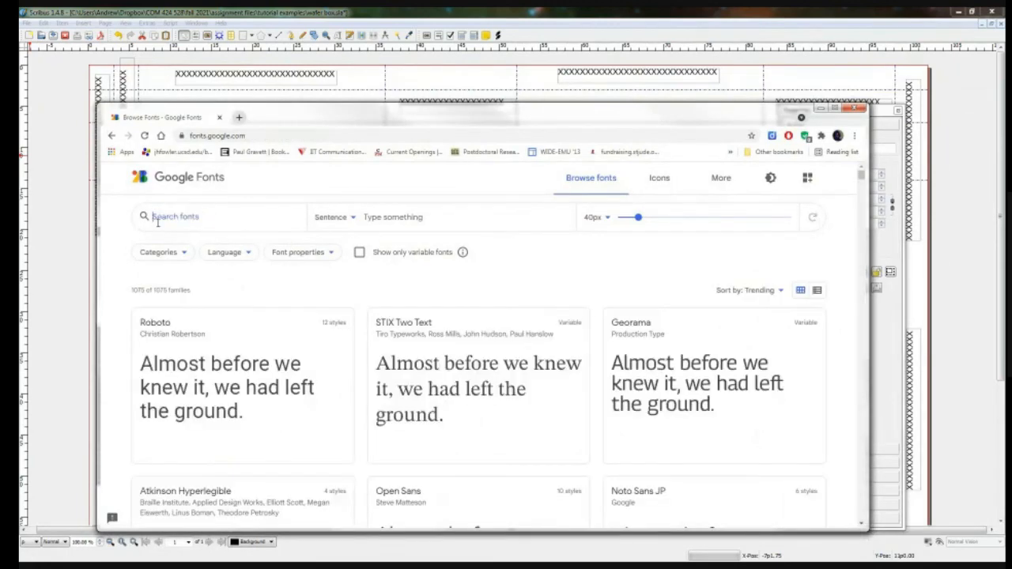
{"action": "left_click", "coordinate": [389, 214]}
{"action": "type", "text": "Si"}
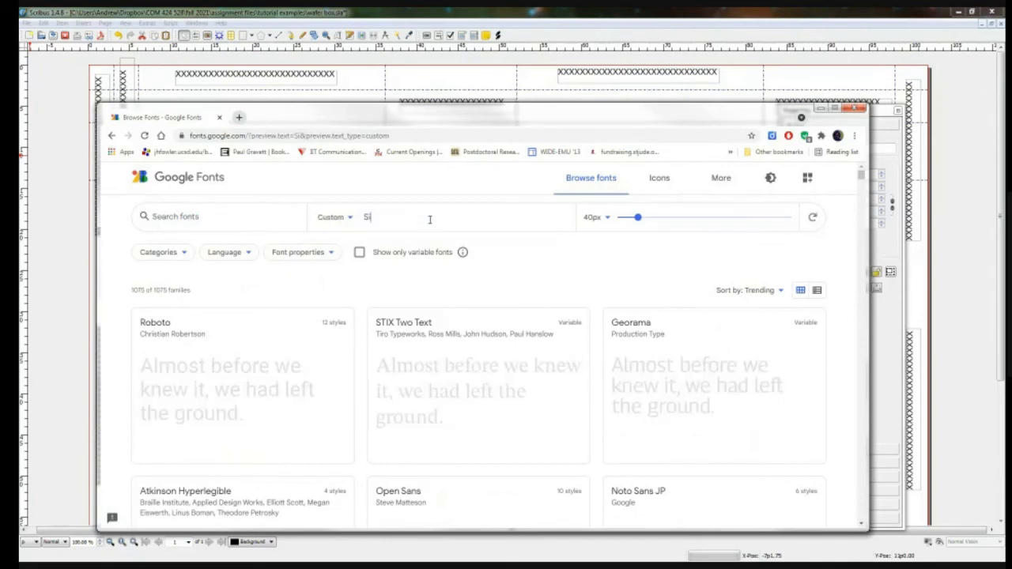
{"action": "type", "text": "mple Rick's"}
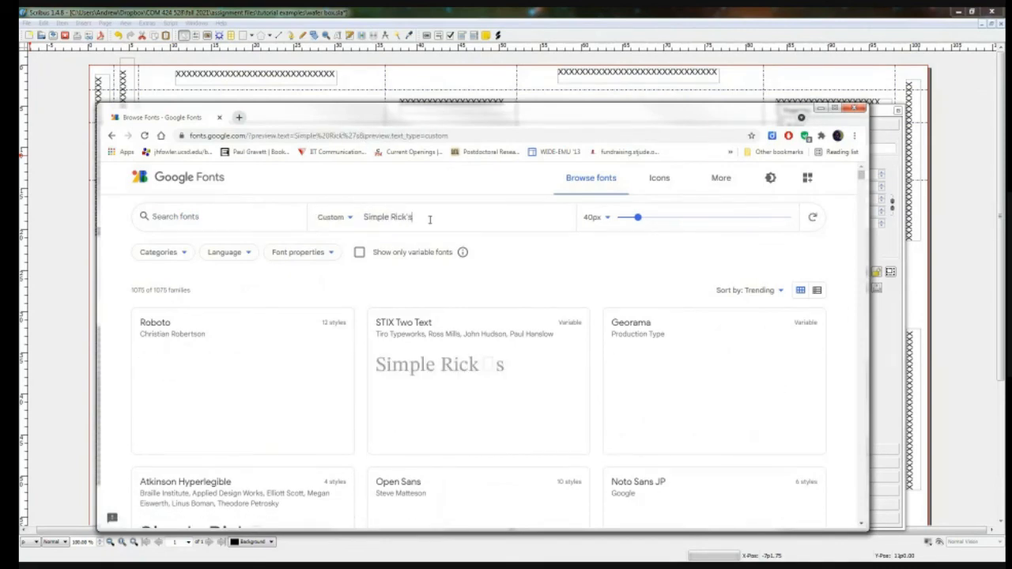
Step: Filter the font categories to Handwriting only, excluding Serif, Sans Serif, Display and Monospace
{"action": "left_click", "coordinate": [183, 253]}
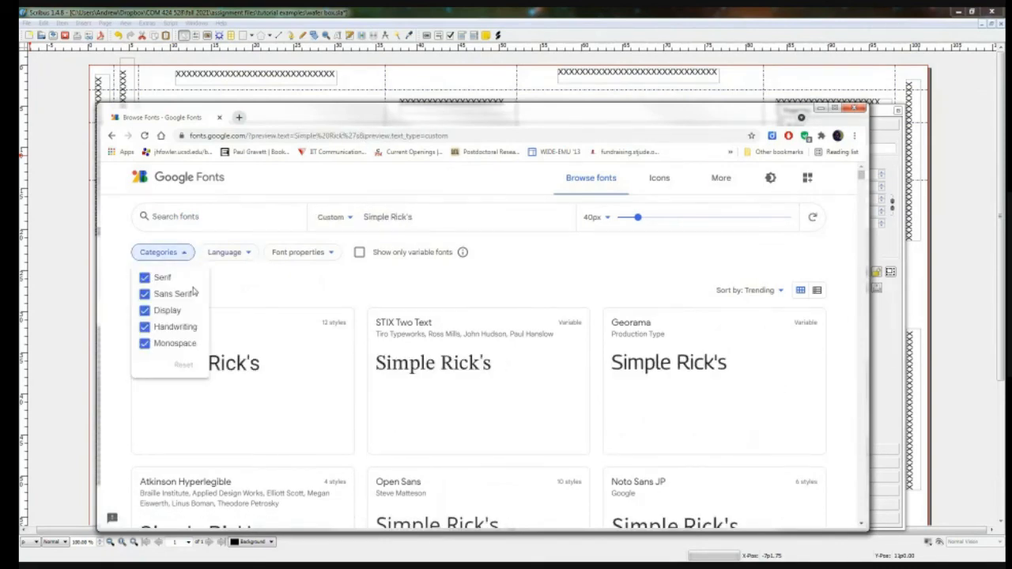
{"action": "left_click", "coordinate": [169, 343]}
{"action": "left_click", "coordinate": [169, 311]}
{"action": "left_click", "coordinate": [173, 296]}
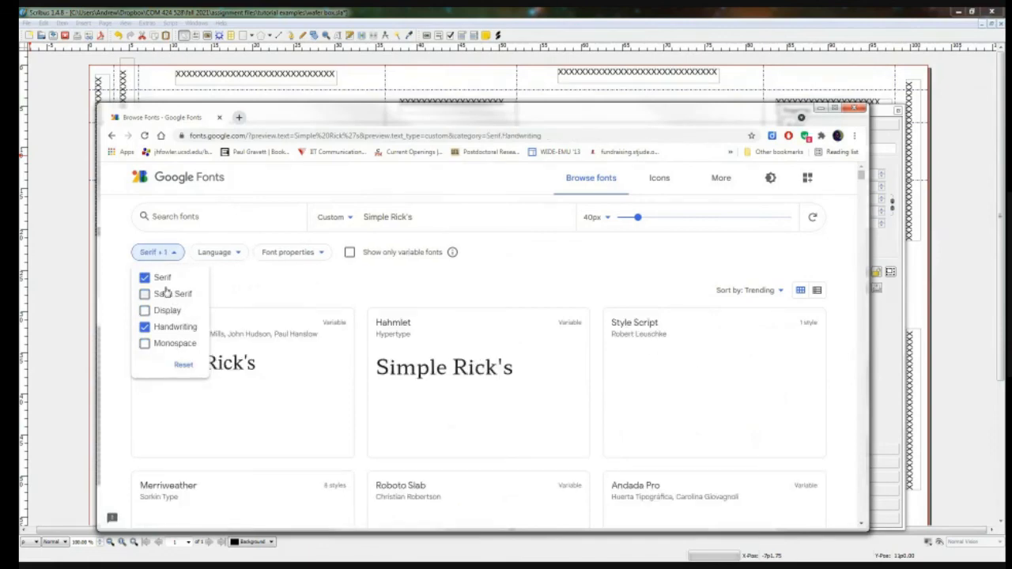
{"action": "left_click", "coordinate": [162, 278]}
{"action": "left_click", "coordinate": [719, 311]}
Step: Browse the handwriting previews, open the Pacifico family and request its download, dismissing the save dialog without saving the zip
{"action": "scroll", "coordinate": [719, 311], "scroll_direction": "down", "scroll_amount": 3}
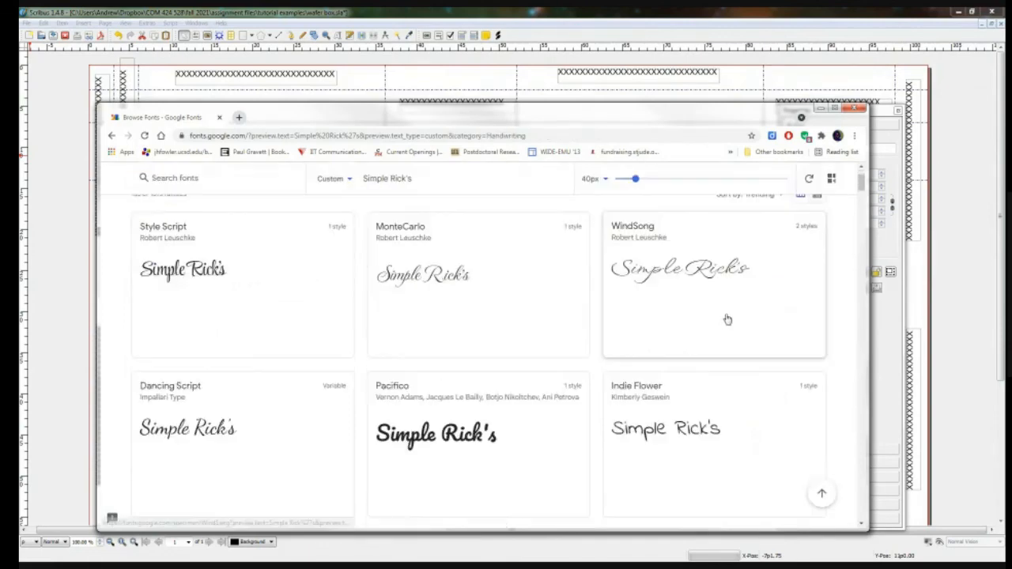
{"action": "scroll", "coordinate": [515, 331], "scroll_direction": "down", "scroll_amount": 1}
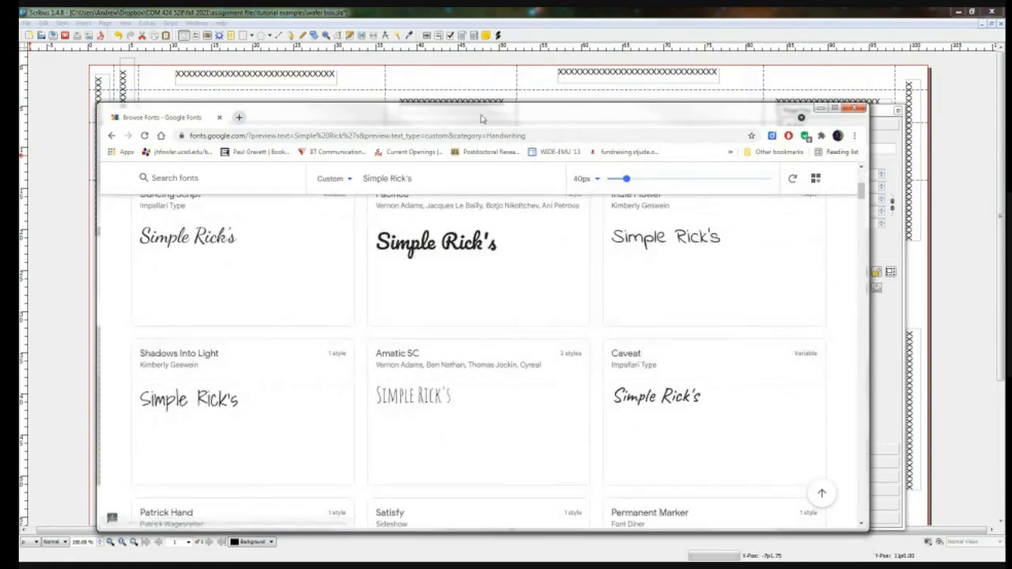
{"action": "left_click_drag", "start_coordinate": [19, 237], "coordinate": [19, 119]}
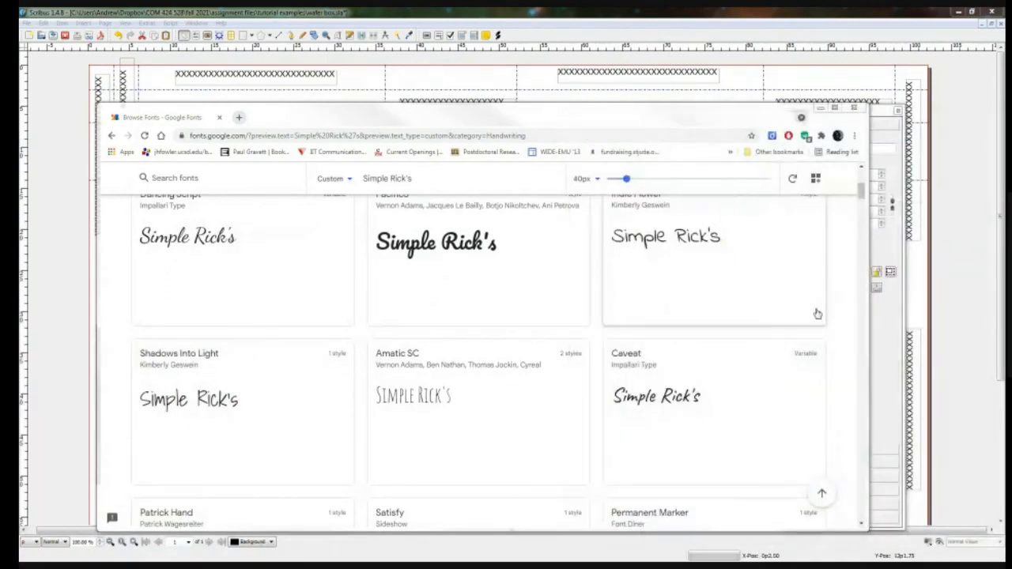
{"action": "scroll", "coordinate": [846, 323], "scroll_direction": "down", "scroll_amount": 4}
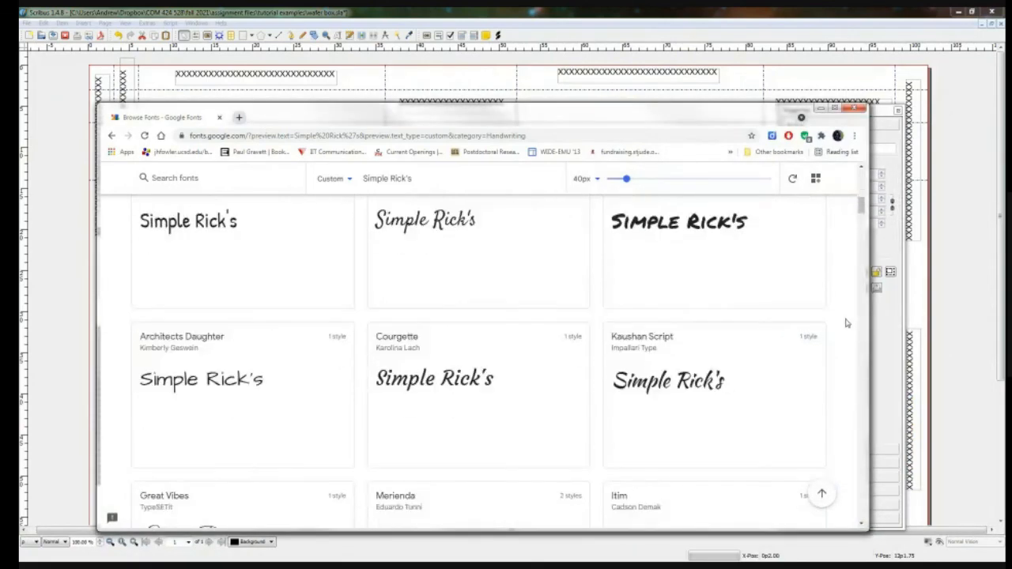
{"action": "scroll", "coordinate": [846, 323], "scroll_direction": "up", "scroll_amount": 5}
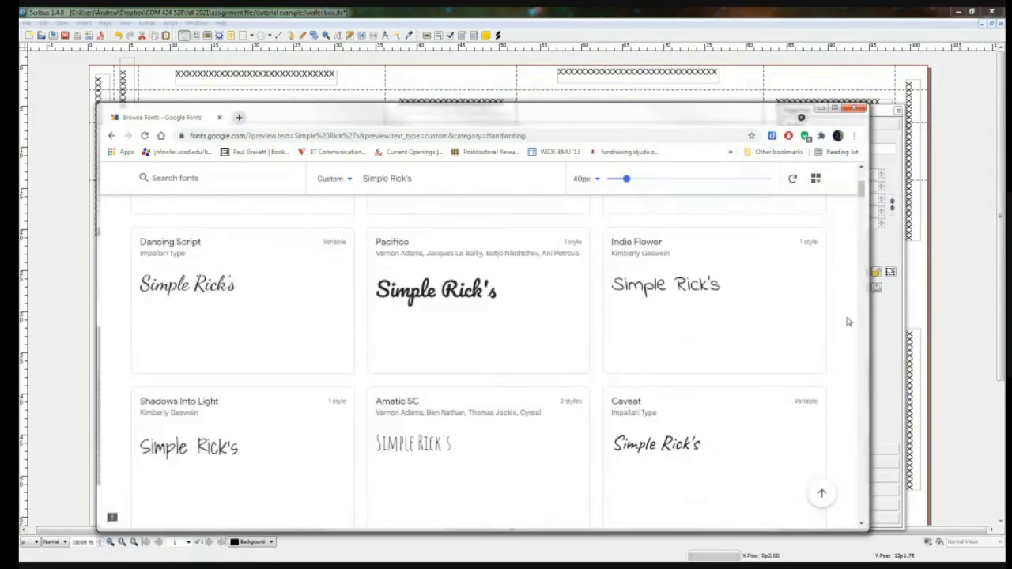
{"action": "left_click", "coordinate": [533, 321]}
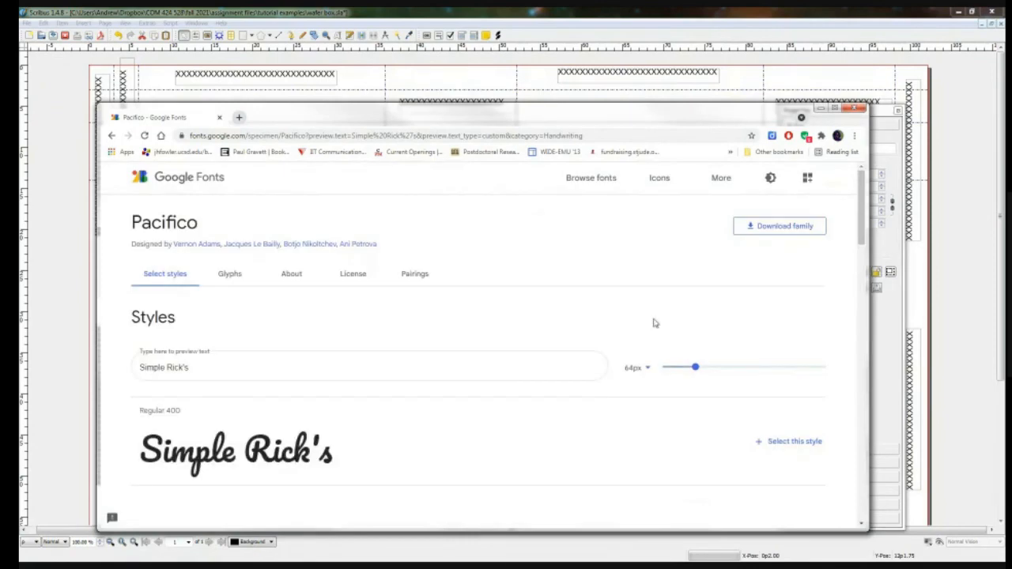
{"action": "left_click", "coordinate": [779, 227]}
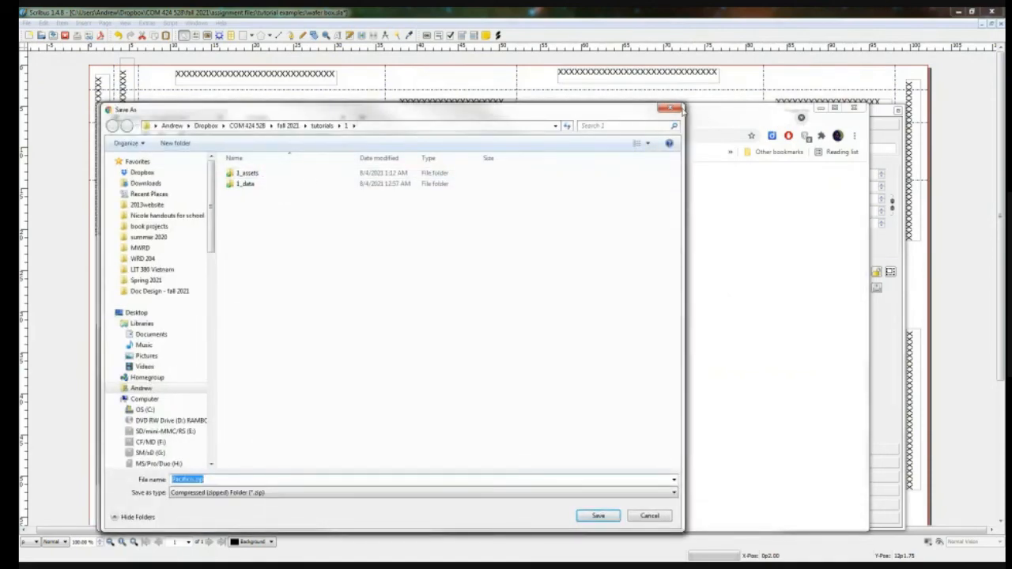
{"action": "left_click", "coordinate": [674, 108]}
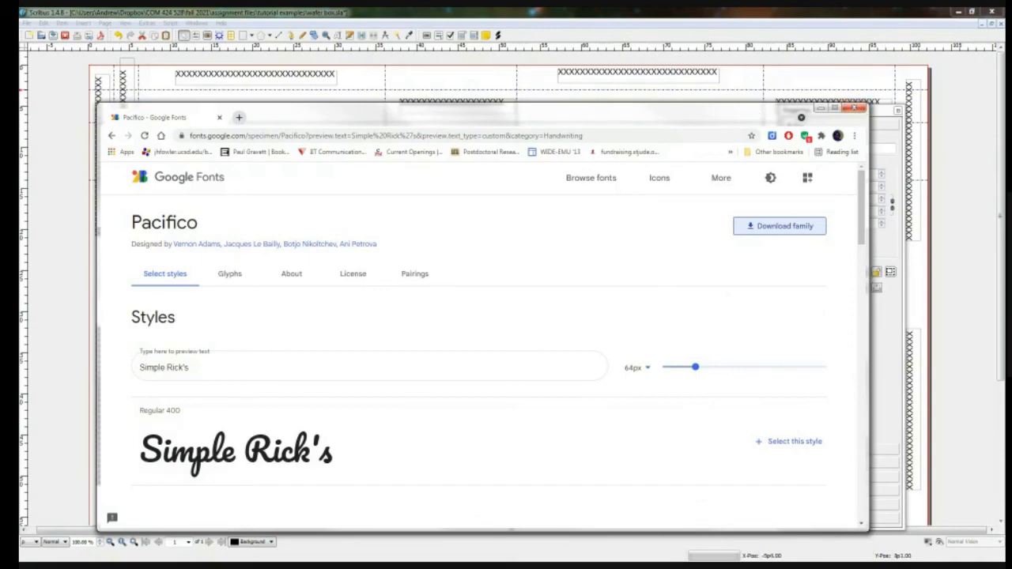
Step: Switch to Scribus, view the additional font paths in the preferences, and close the preferences without changes
{"action": "key", "text": "alt+Tab"}
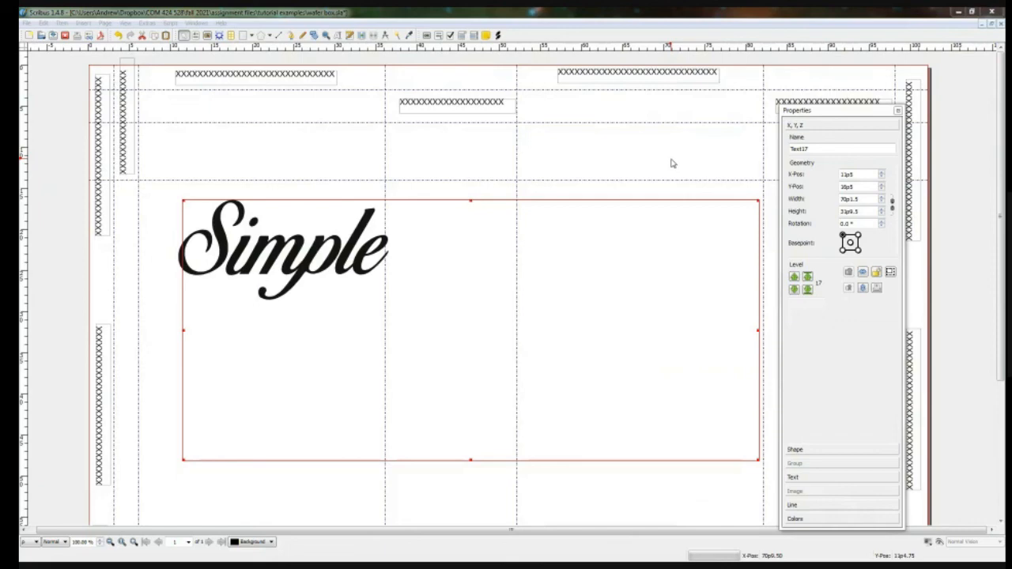
{"action": "left_click", "coordinate": [27, 22]}
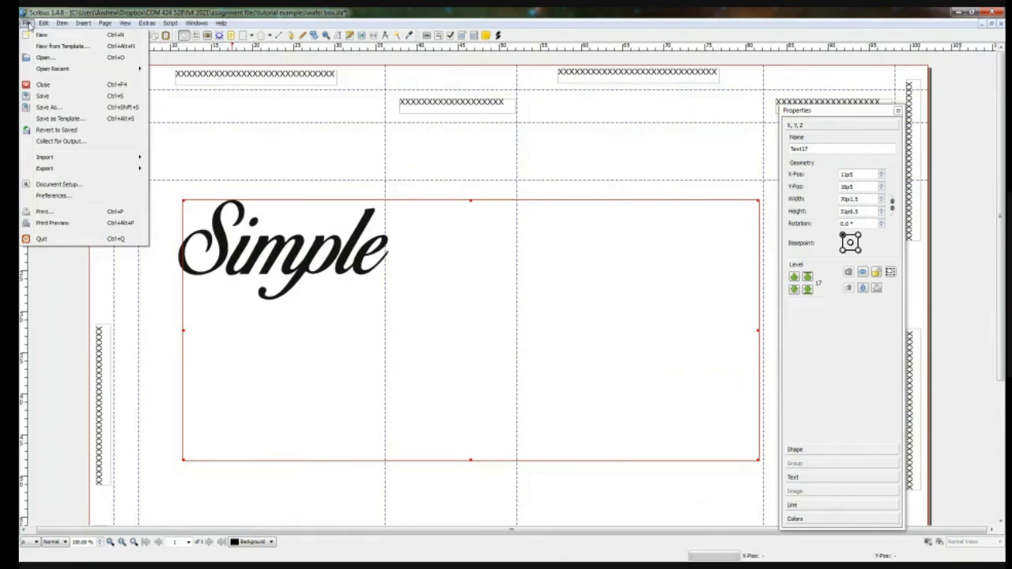
{"action": "left_click", "coordinate": [66, 196]}
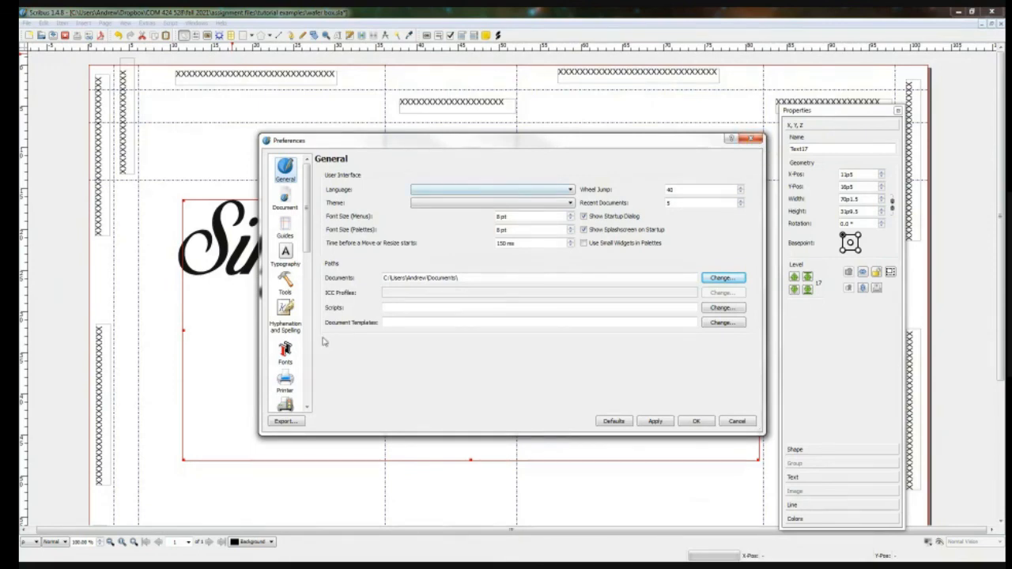
{"action": "left_click", "coordinate": [283, 354]}
{"action": "left_click", "coordinate": [466, 175]}
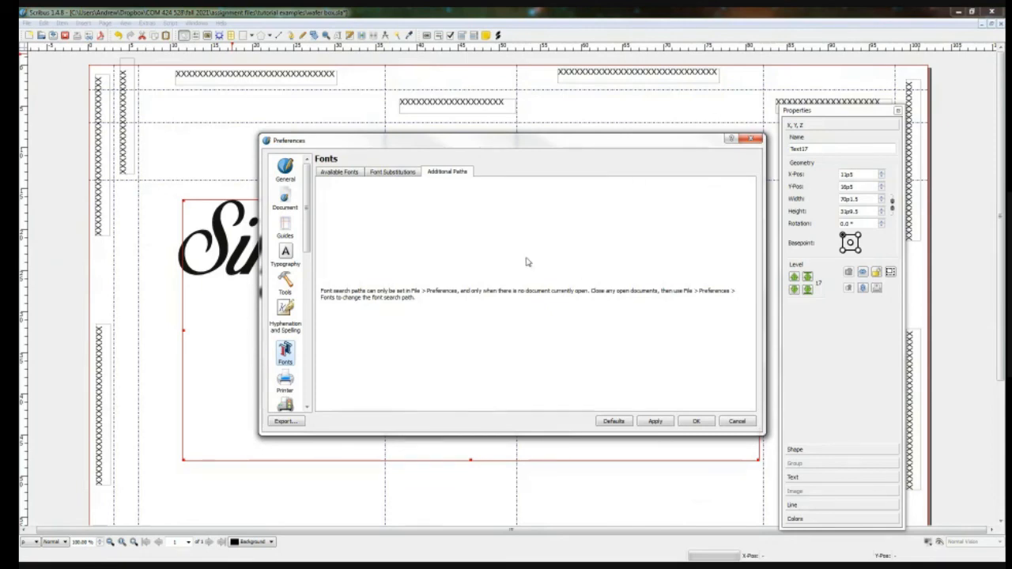
{"action": "left_click", "coordinate": [751, 139]}
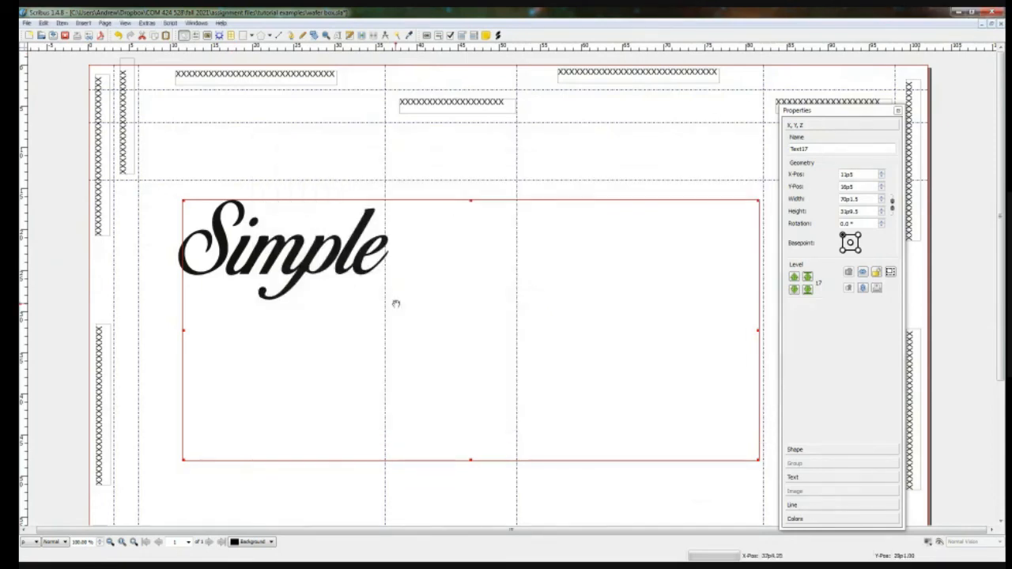